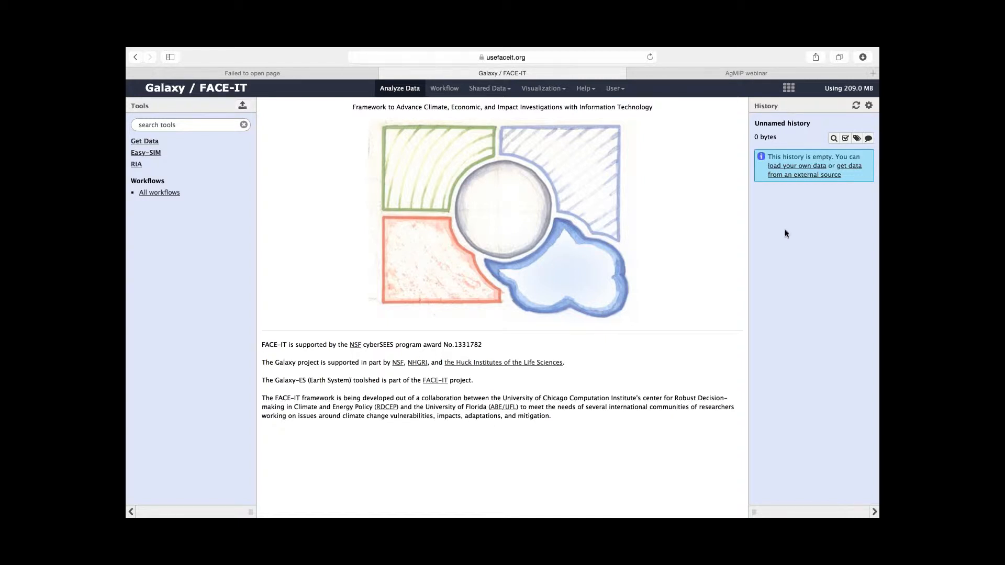
# - Minimize the Word document, then look over the Get Data tools and the local file upload dialog without uploading anything
pyautogui.moveTo(462, 49)
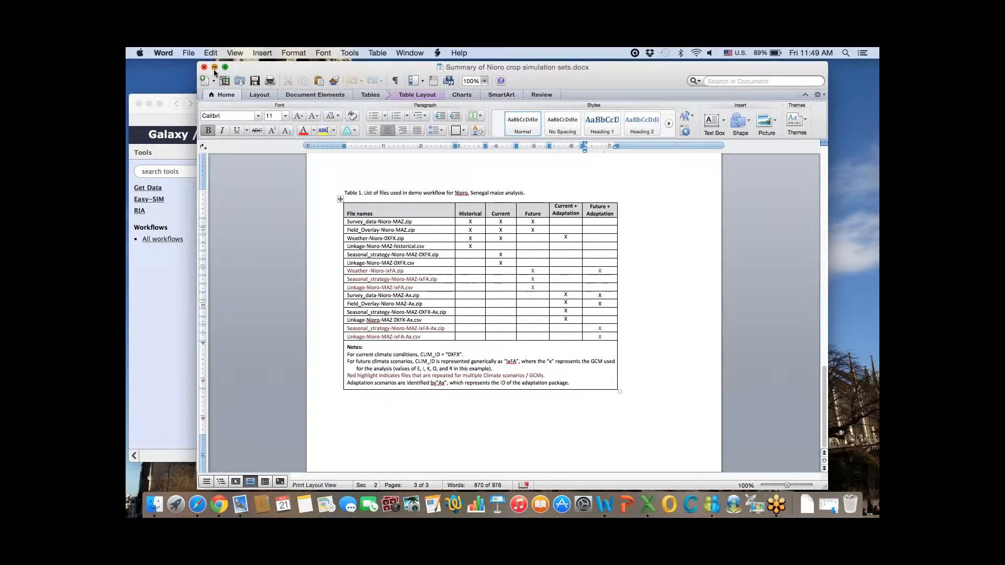
pyautogui.press('super+m')
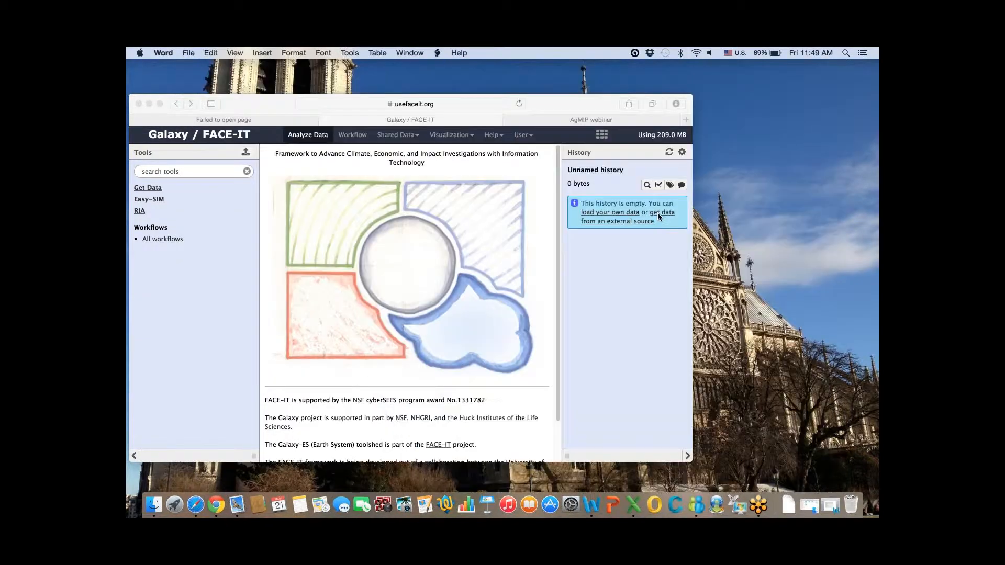
pyautogui.click(659, 217)
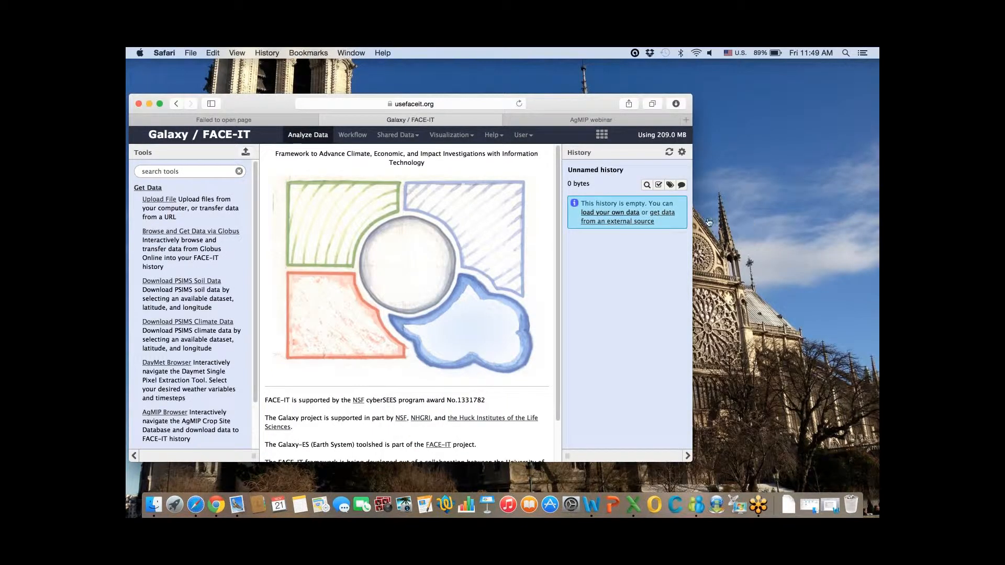
pyautogui.click(611, 213)
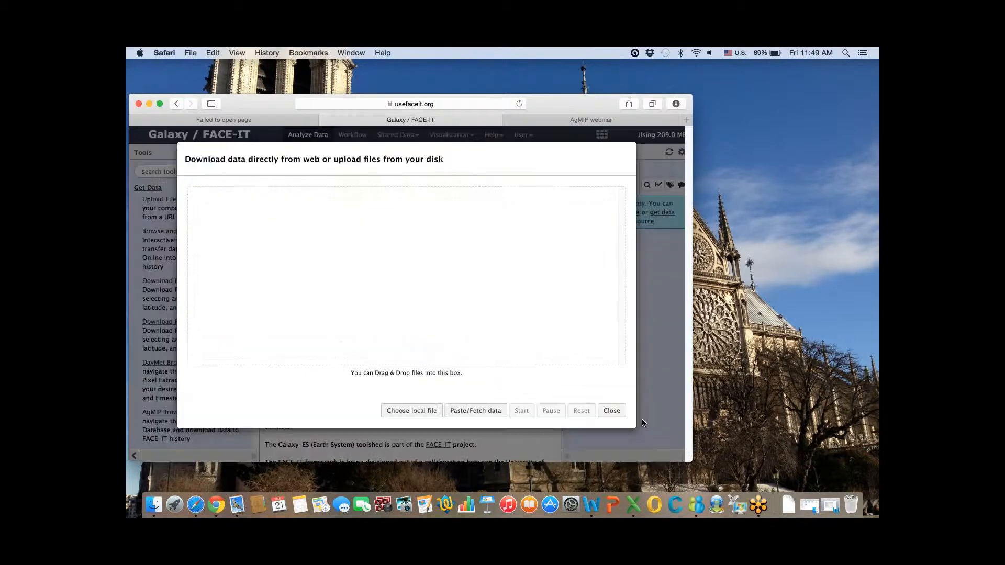
pyautogui.click(611, 410)
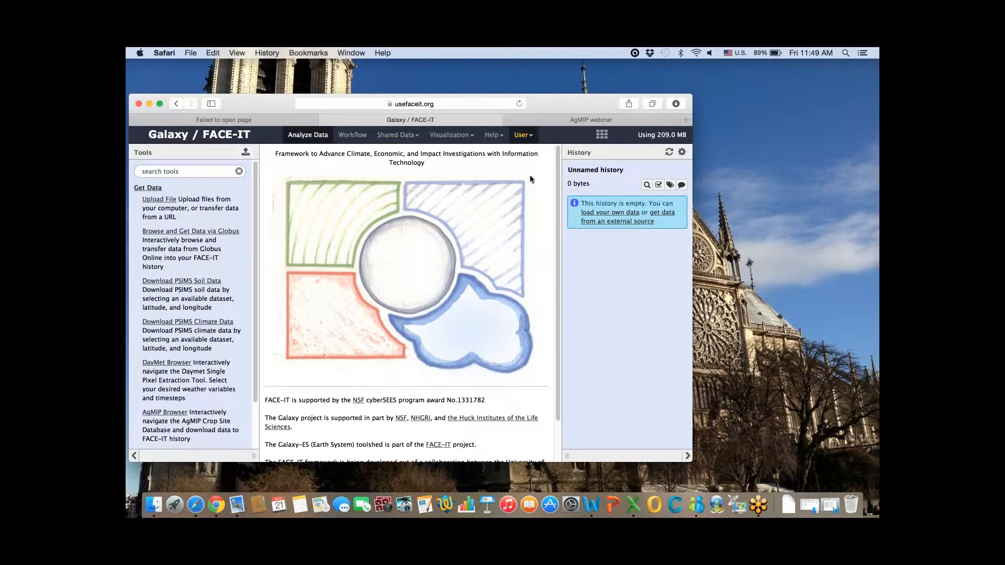
# - Open the saved histories and switch the current history to Nioro_Data
pyautogui.click(526, 135)
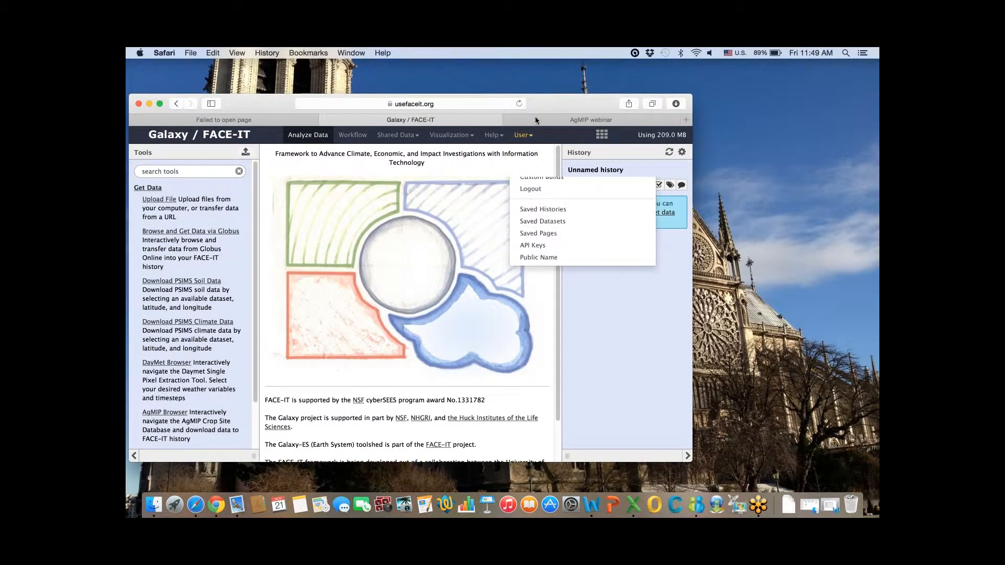
pyautogui.click(539, 209)
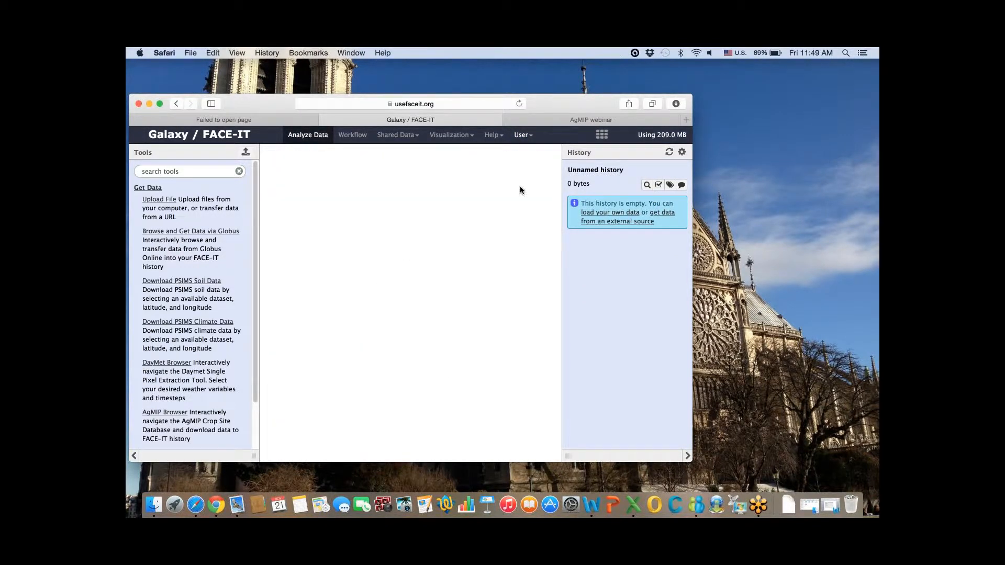
pyautogui.click(329, 305)
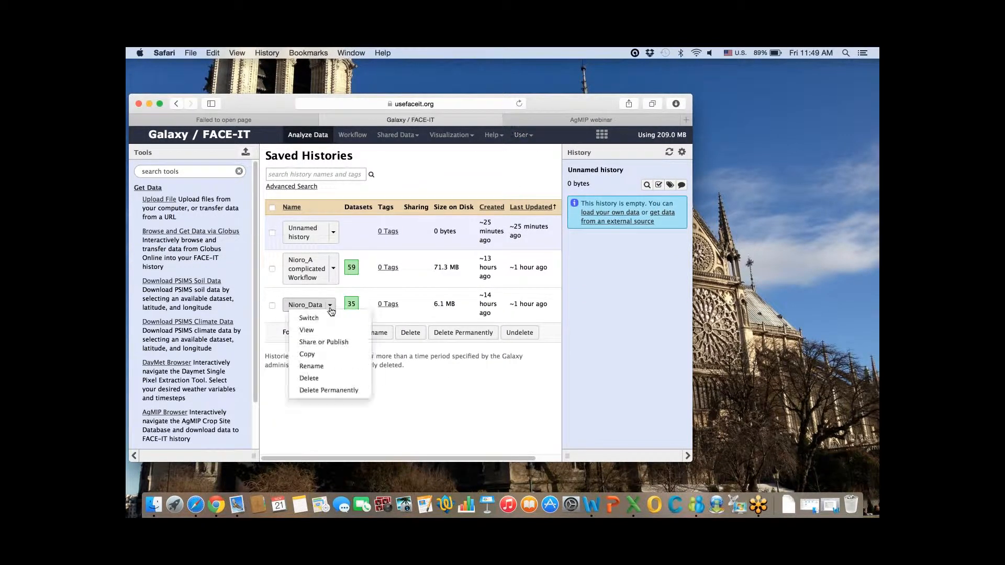
pyautogui.click(325, 319)
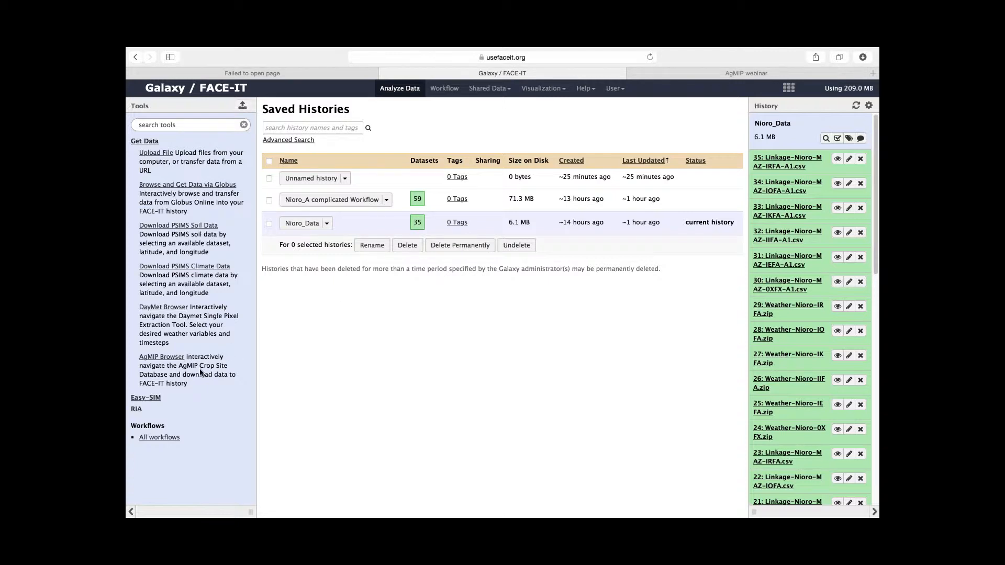
# - Run the RIA tool Plot Climate Scenarios Anomaly with 24: Weather-Nioro-0XFX.zip as the current weather data
pyautogui.click(137, 409)
pyautogui.scroll(-5, 173, 393)
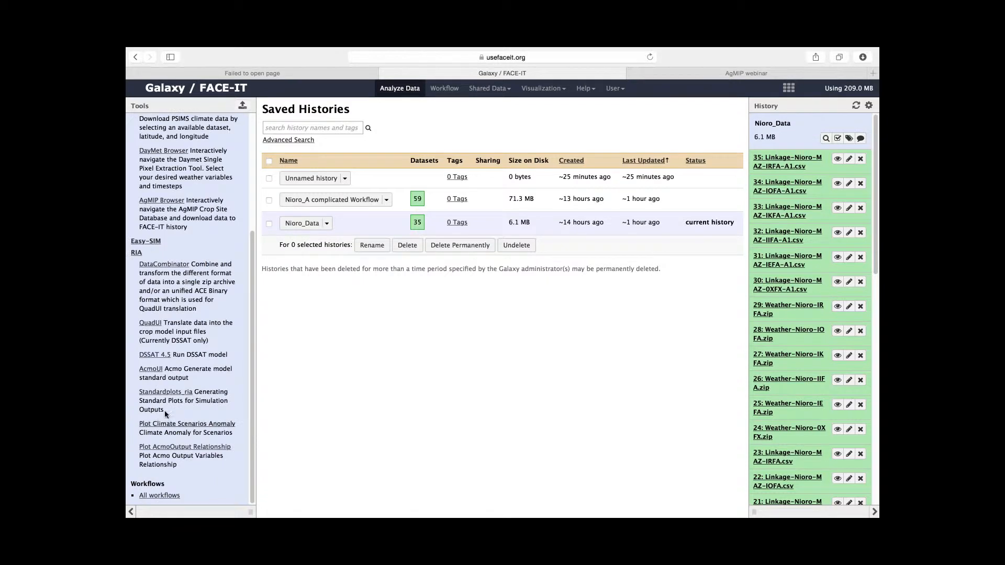
pyautogui.click(186, 425)
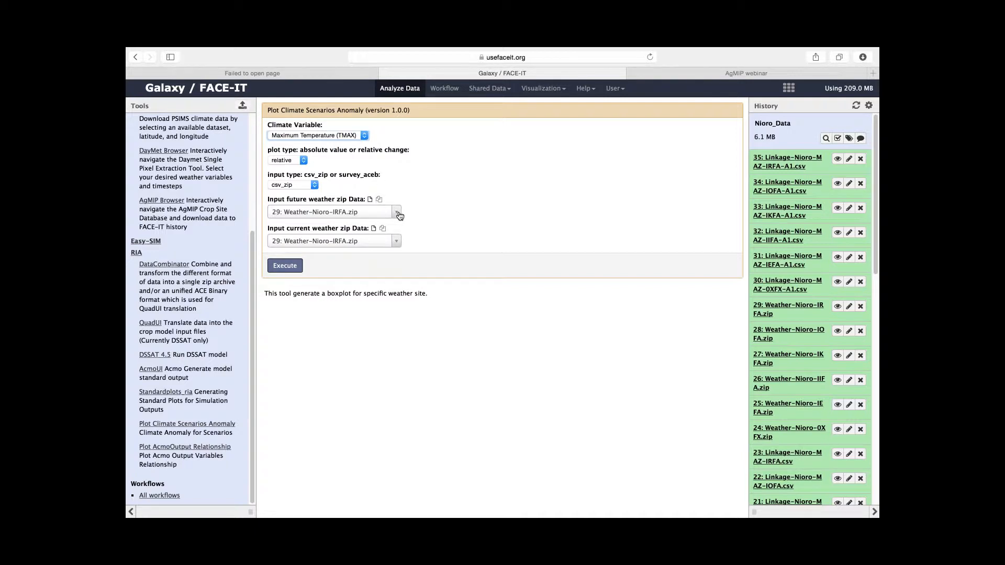
pyautogui.click(399, 240)
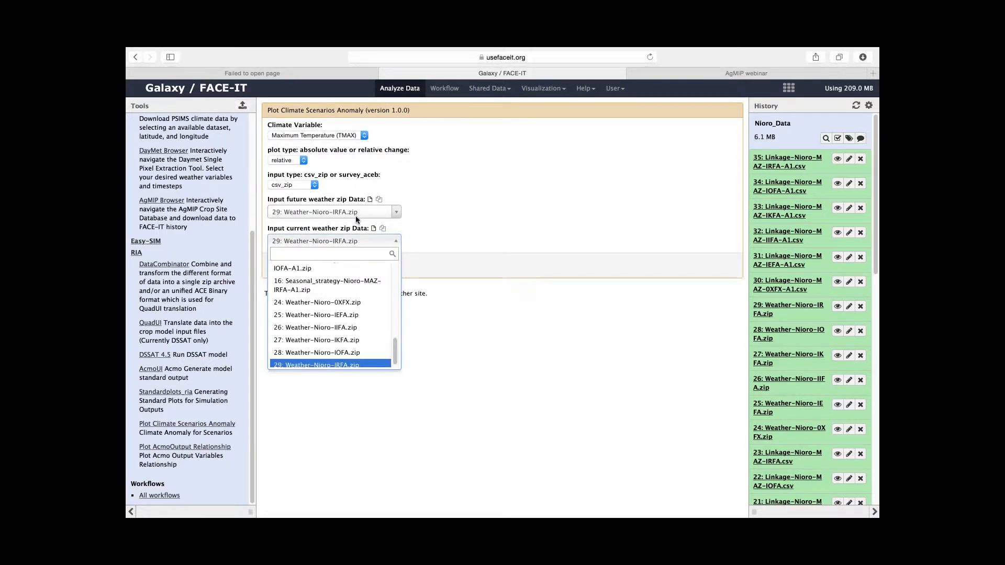
pyautogui.click(349, 311)
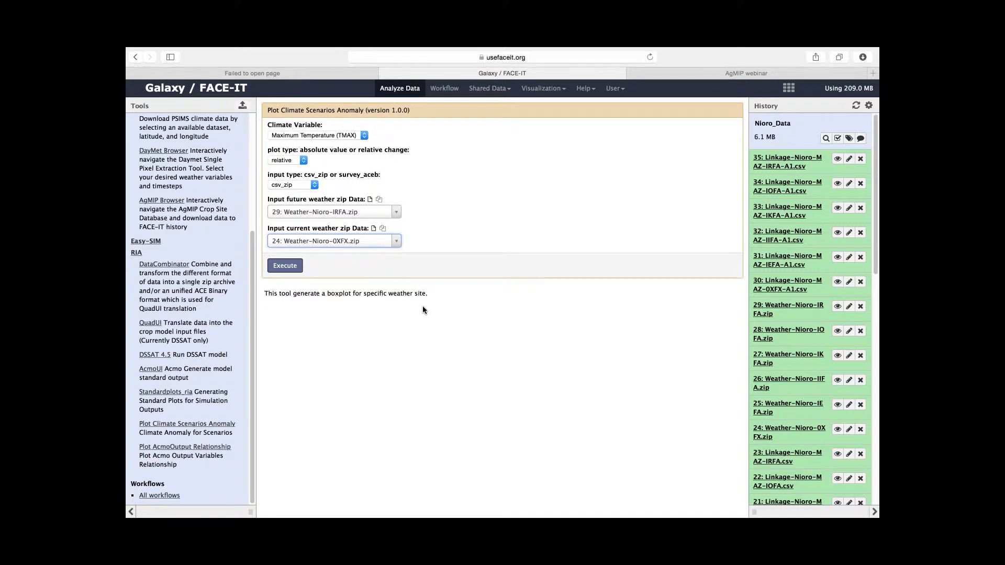
pyautogui.click(284, 265)
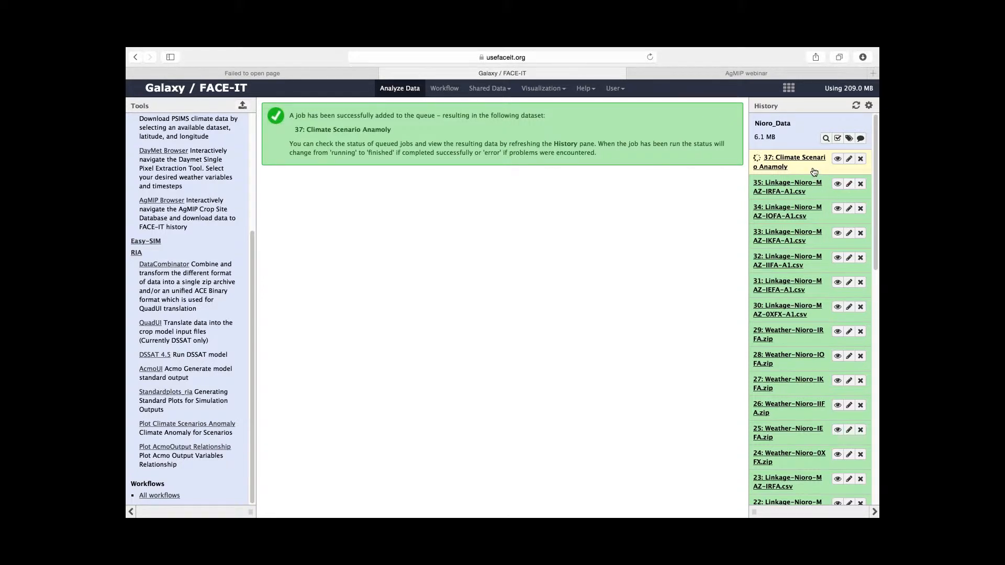
# - View the Climate Scenario Anamoly plot and delete that dataset from the Nioro_Data history
pyautogui.click(837, 160)
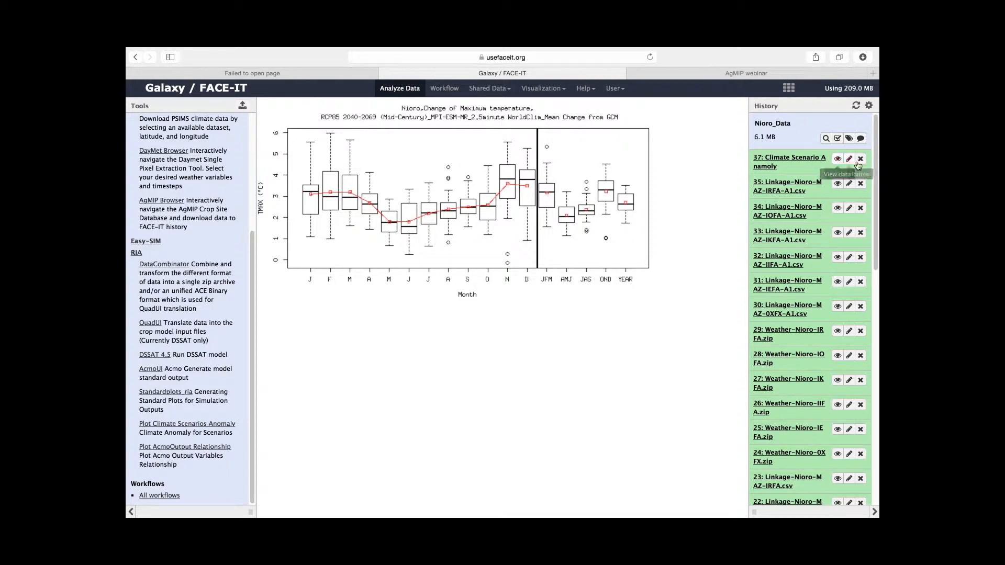
pyautogui.click(861, 160)
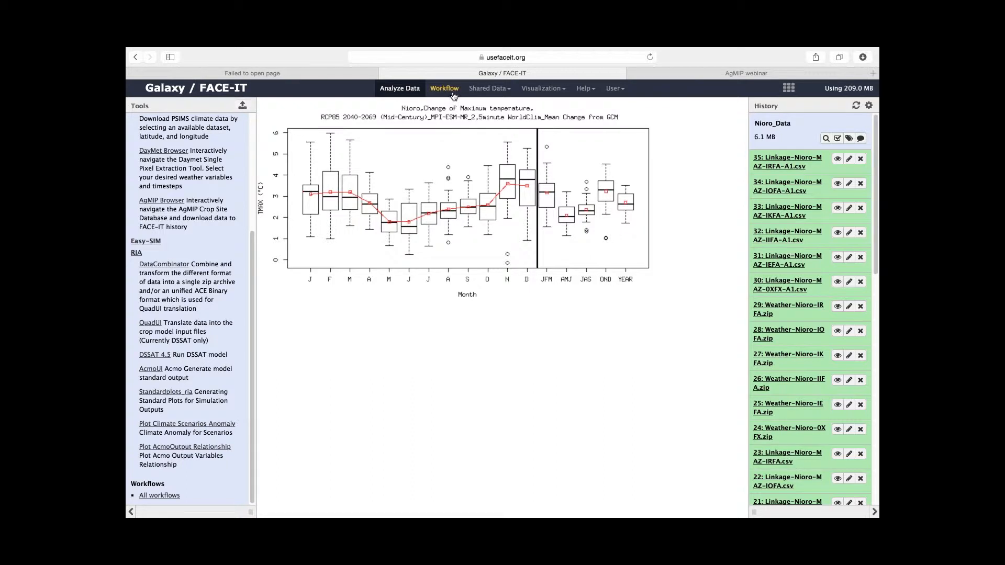
# - Open Nioro_A complicated Workflow from the workflow list for editing
pyautogui.click(453, 89)
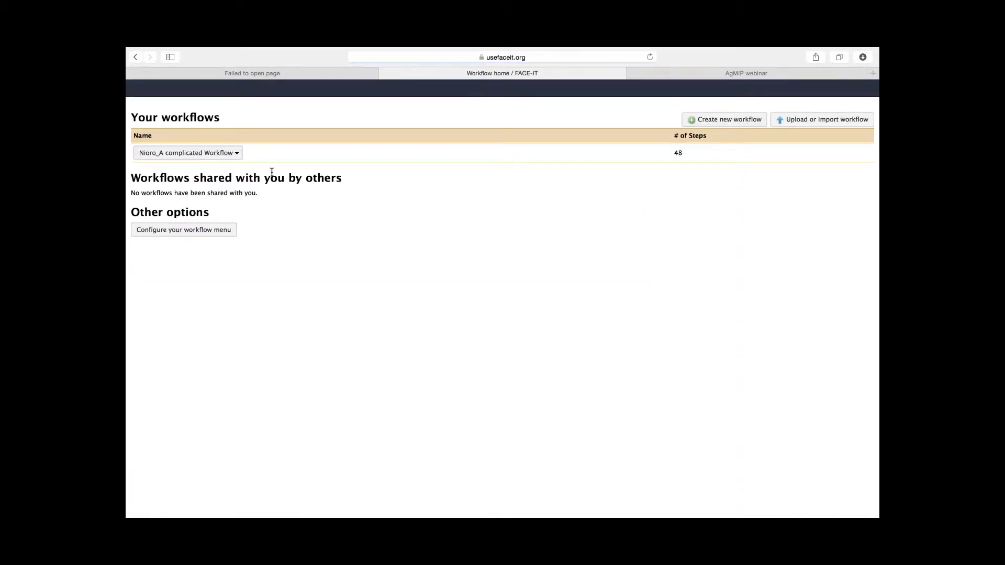
pyautogui.click(234, 158)
pyautogui.click(236, 165)
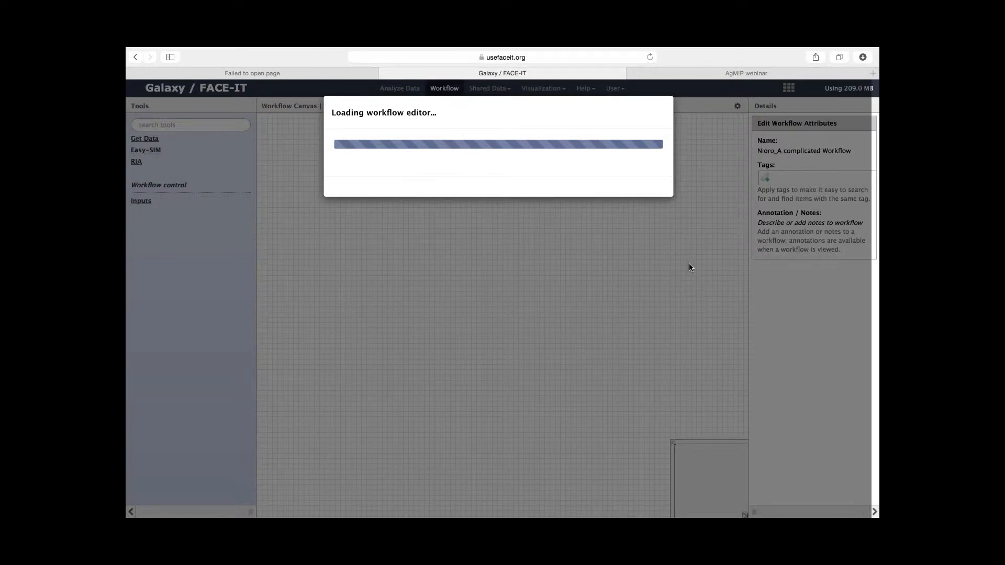
# - Examine the annotation notes of the first and third DataCombinator nodes on the workflow canvas
pyautogui.scroll(-2, 669, 206)
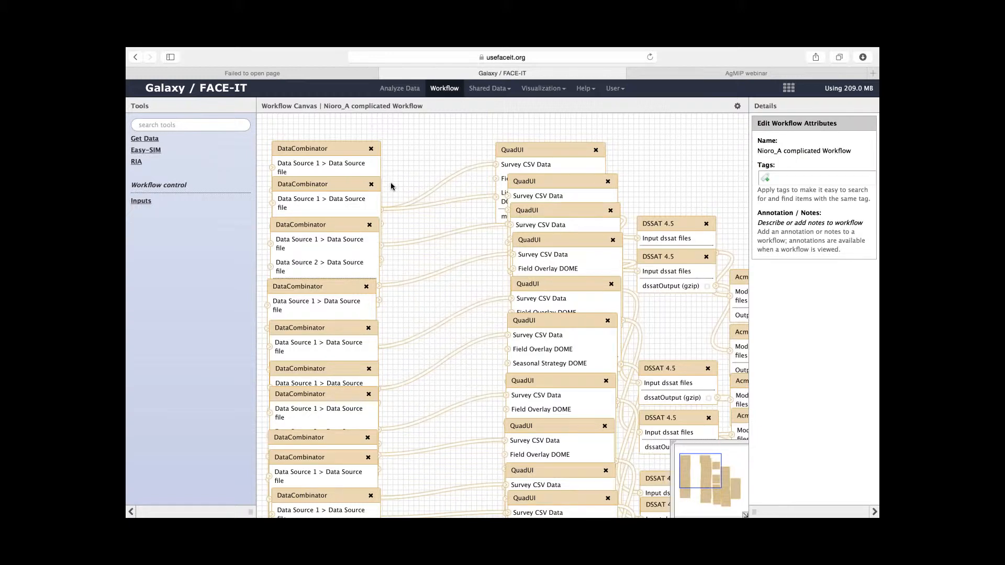
pyautogui.click(351, 148)
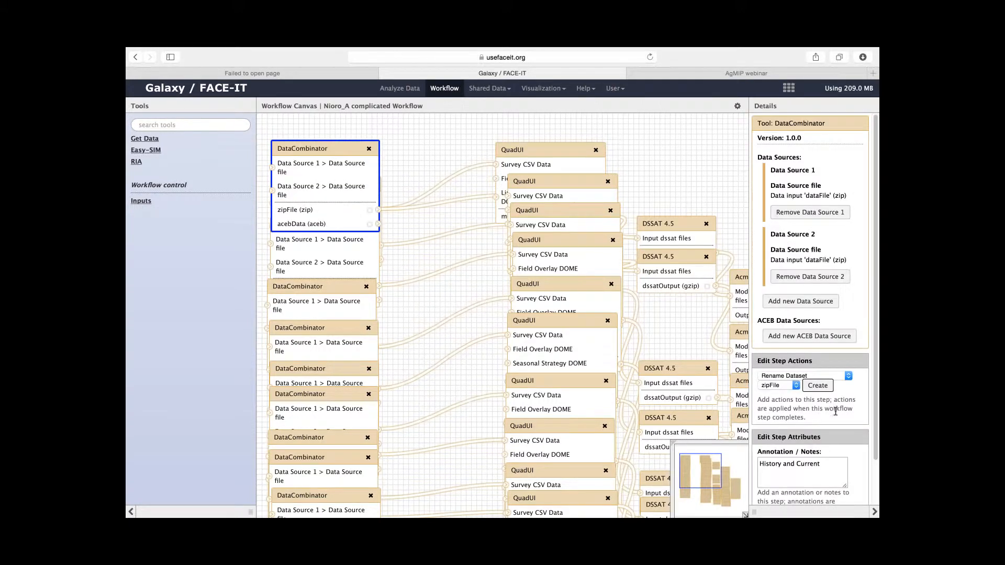
pyautogui.scroll(-2, 873, 383)
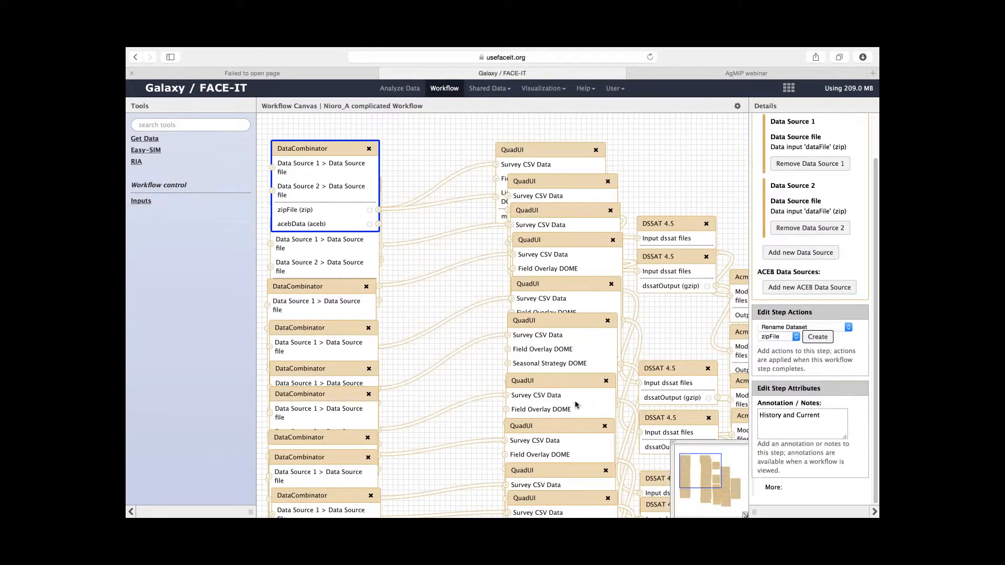
pyautogui.click(801, 425)
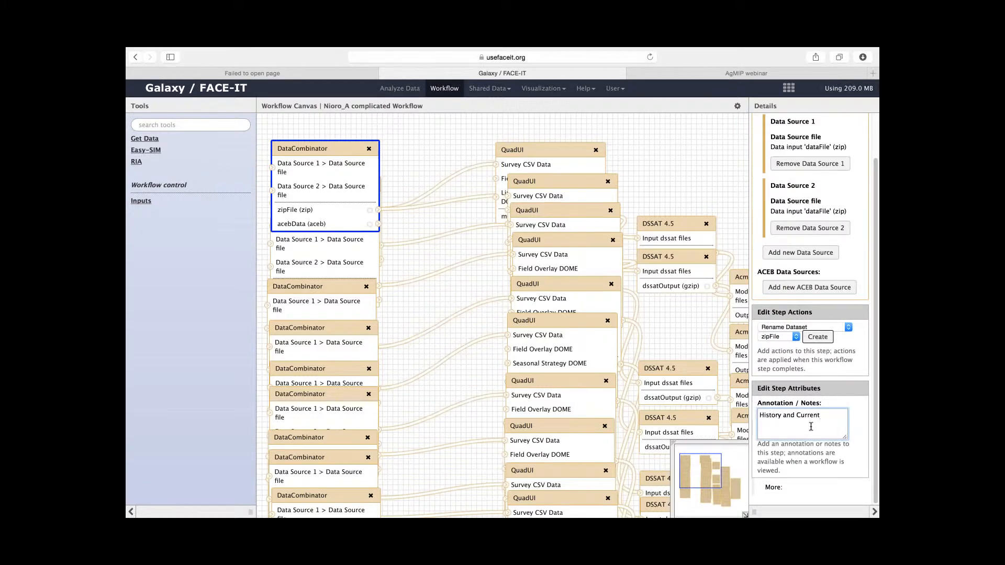
pyautogui.click(319, 253)
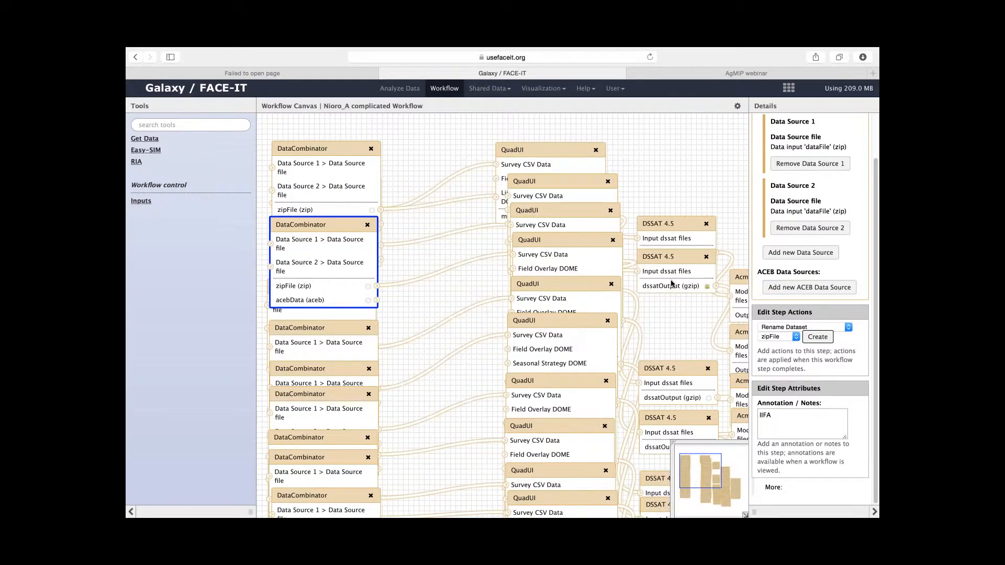
# - Open the run form of the workflow, check Step 2's data sources, and choose to send results to a new history
pyautogui.click(738, 106)
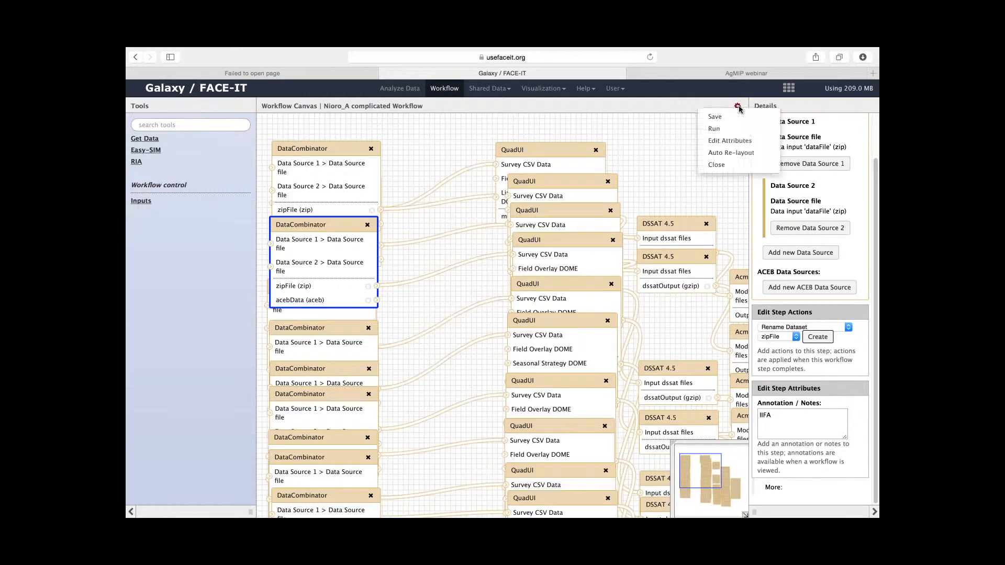
pyautogui.click(714, 129)
pyautogui.press('Return')
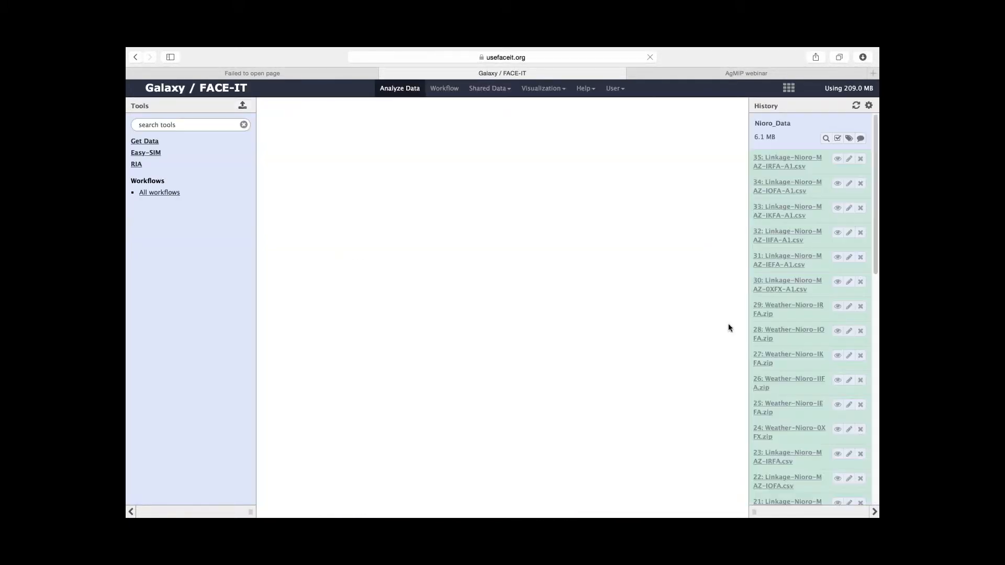
pyautogui.click(520, 296)
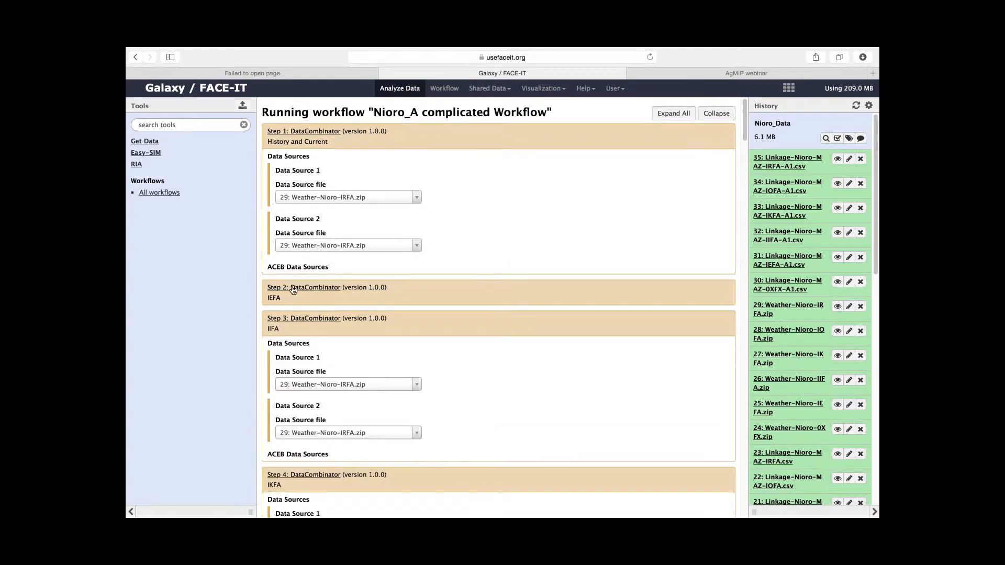
pyautogui.click(497, 293)
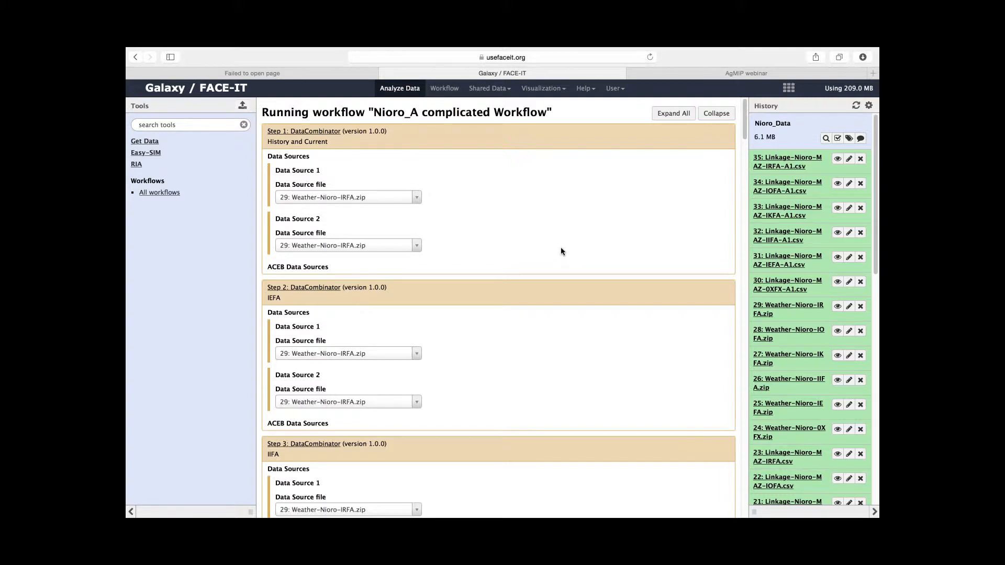
pyautogui.moveTo(746, 121); pyautogui.dragTo(742, 504)
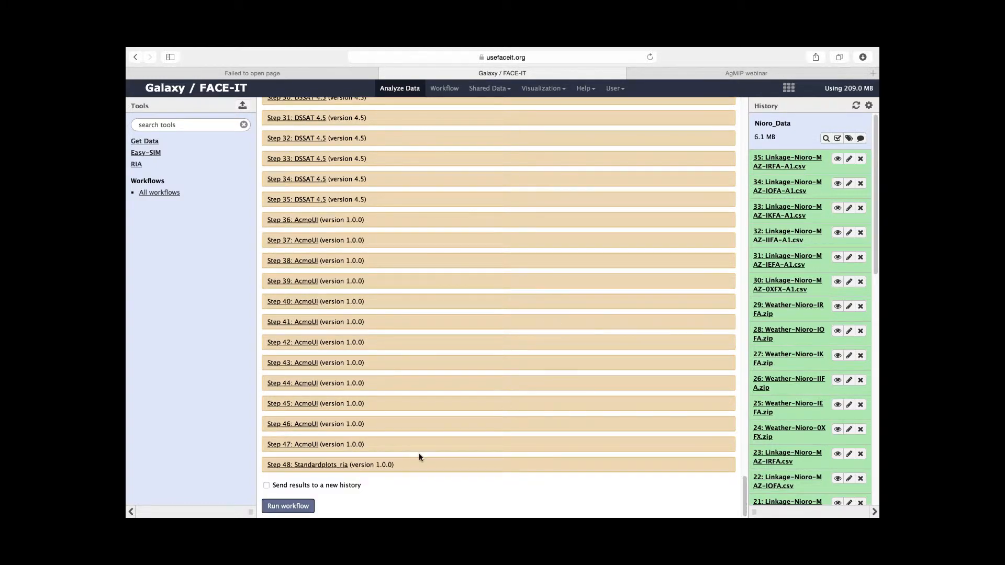
pyautogui.click(267, 485)
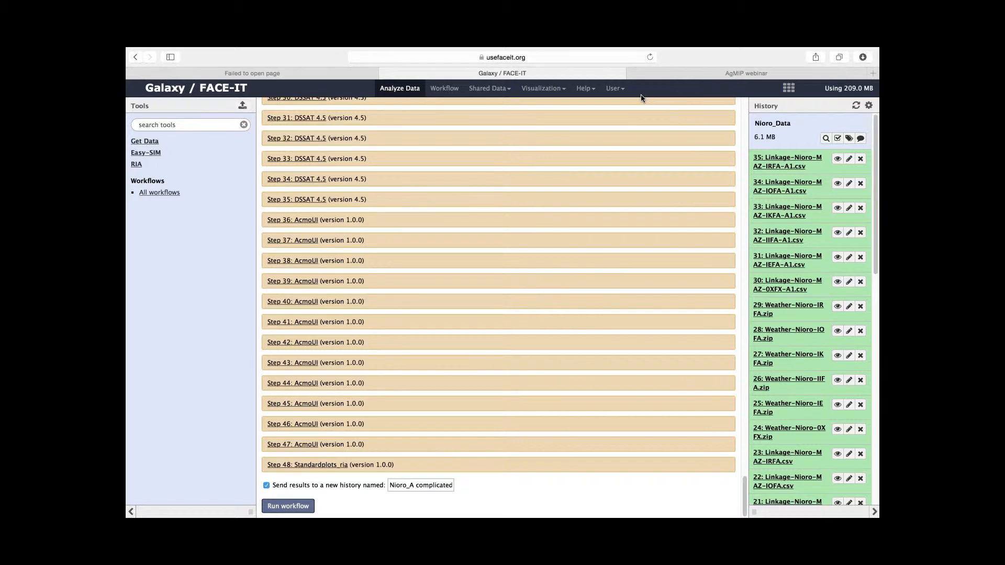
# - Return to the saved histories and switch the current history to Nioro_A complicated Workflow
pyautogui.click(615, 88)
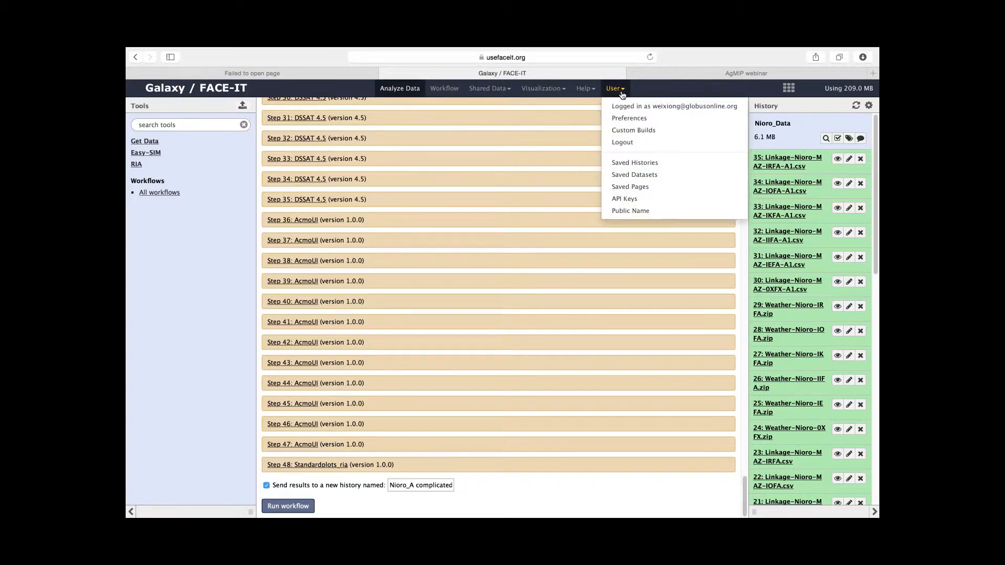
pyautogui.click(638, 167)
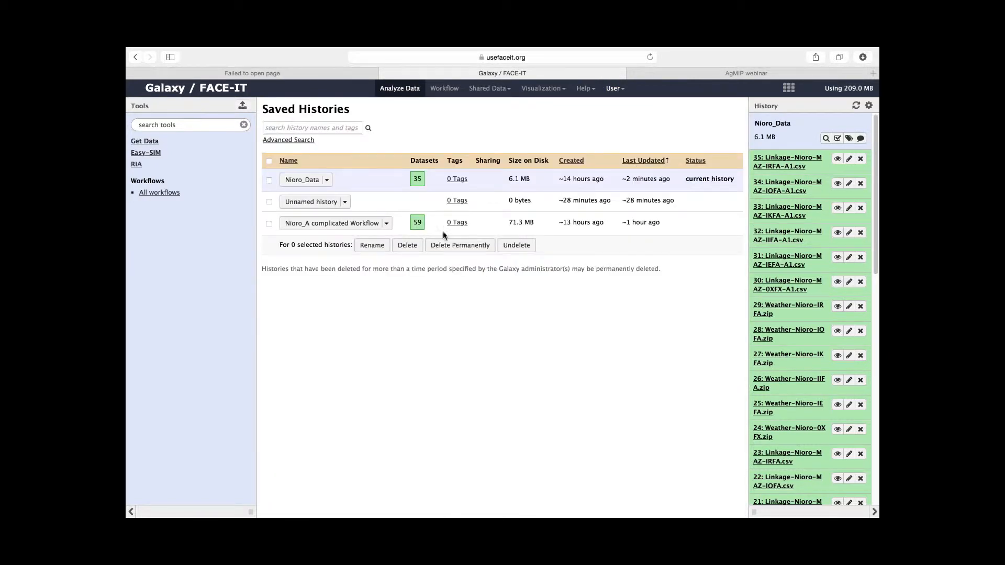
pyautogui.click(387, 223)
pyautogui.click(362, 233)
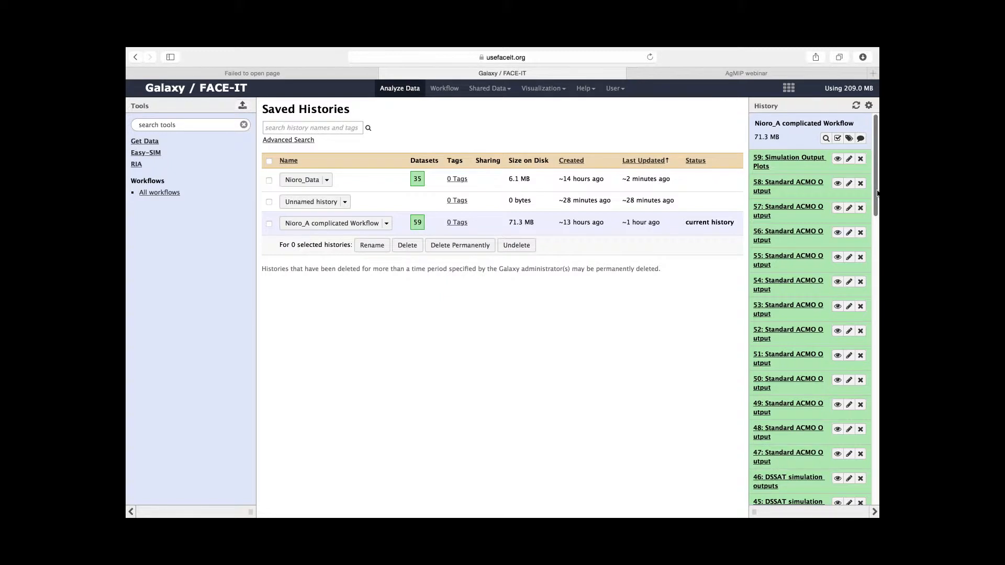
# - Look through the datasets of the workflow history and view the Simulation Output Plots dataset
pyautogui.scroll(-20, 872, 387)
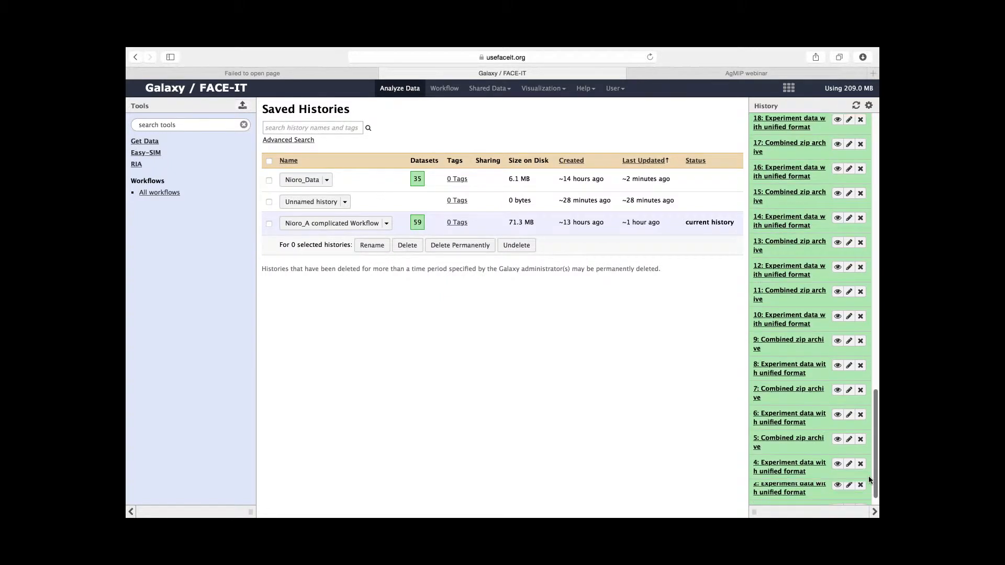
pyautogui.scroll(20, 876, 328)
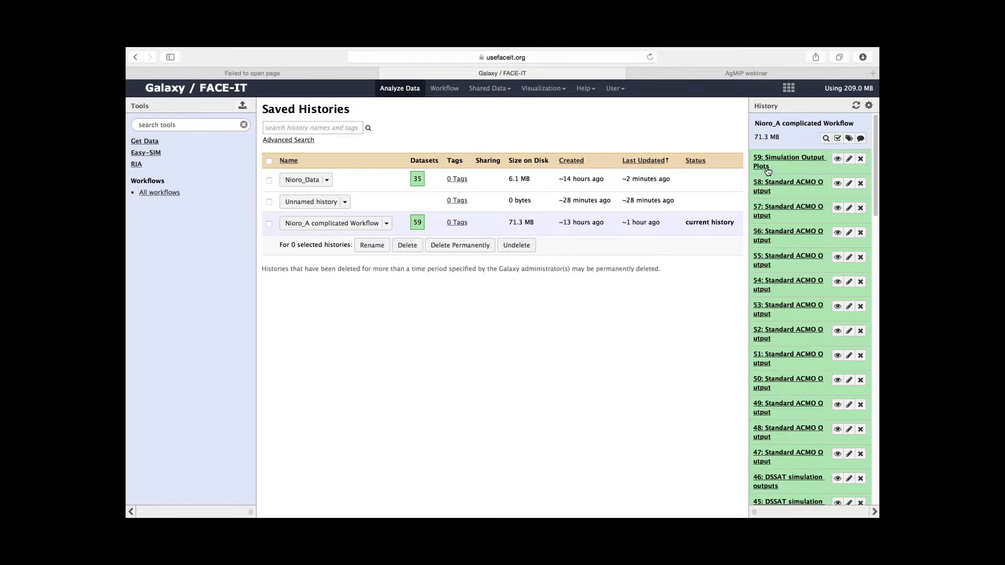
pyautogui.click(838, 160)
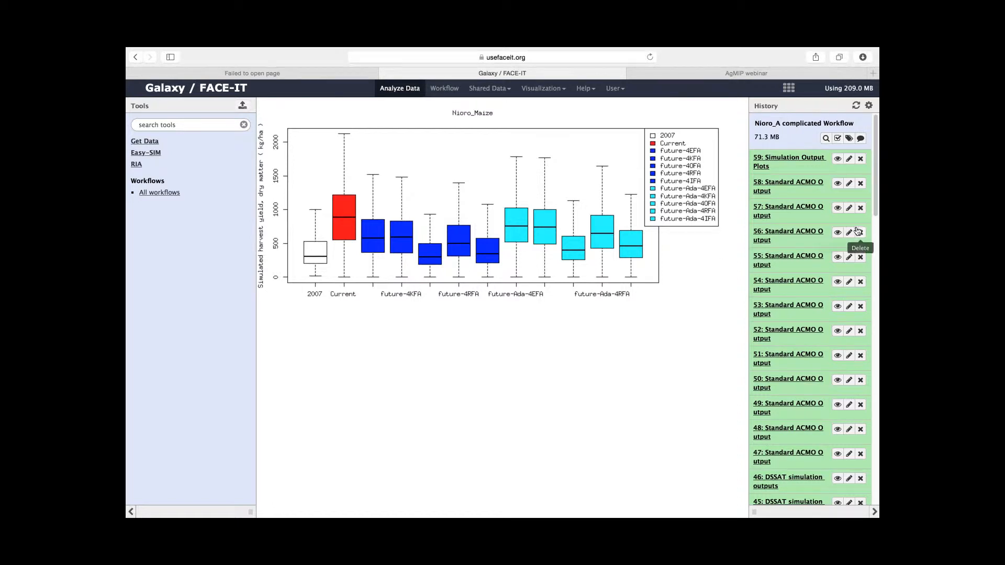
# - Rerun the Simulation Output Plots job for Nioro_Maize with the CDF plot type and view the new plot
pyautogui.click(815, 161)
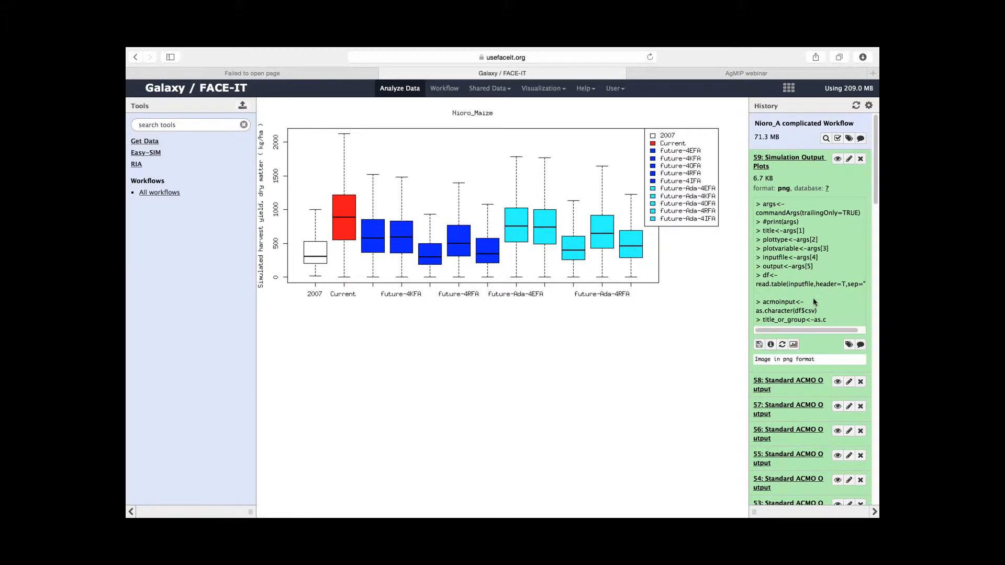
pyautogui.click(782, 344)
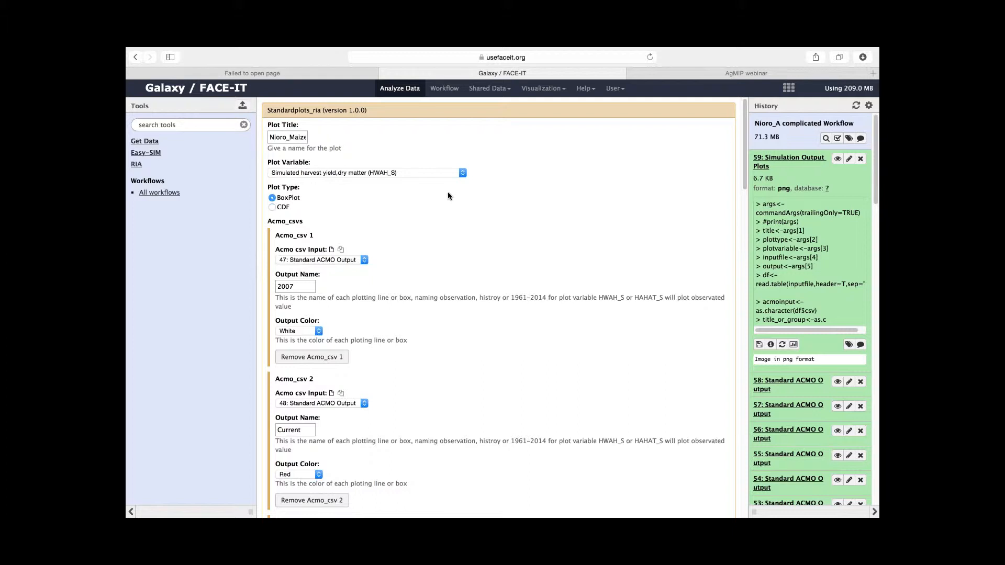
pyautogui.click(462, 173)
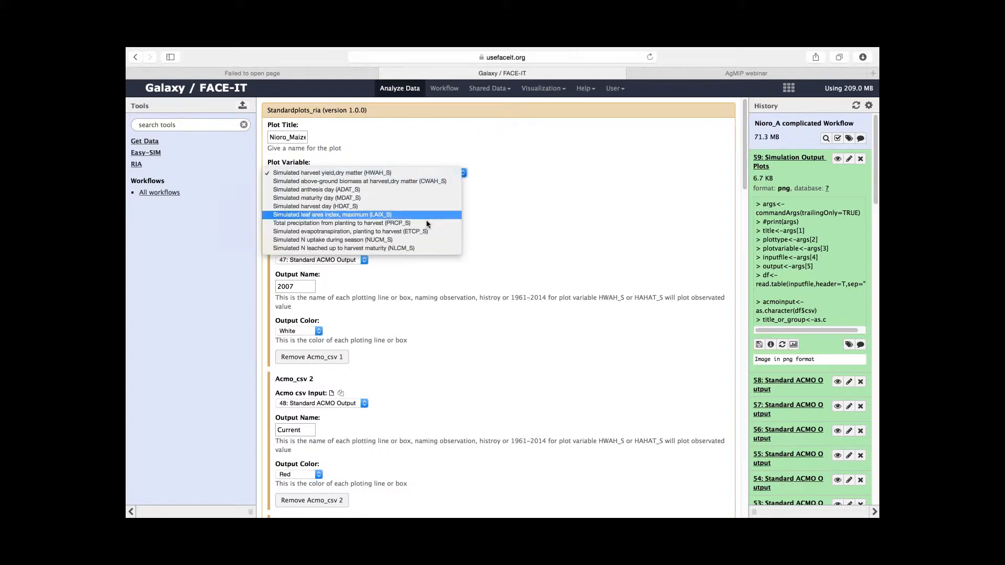
pyautogui.click(487, 190)
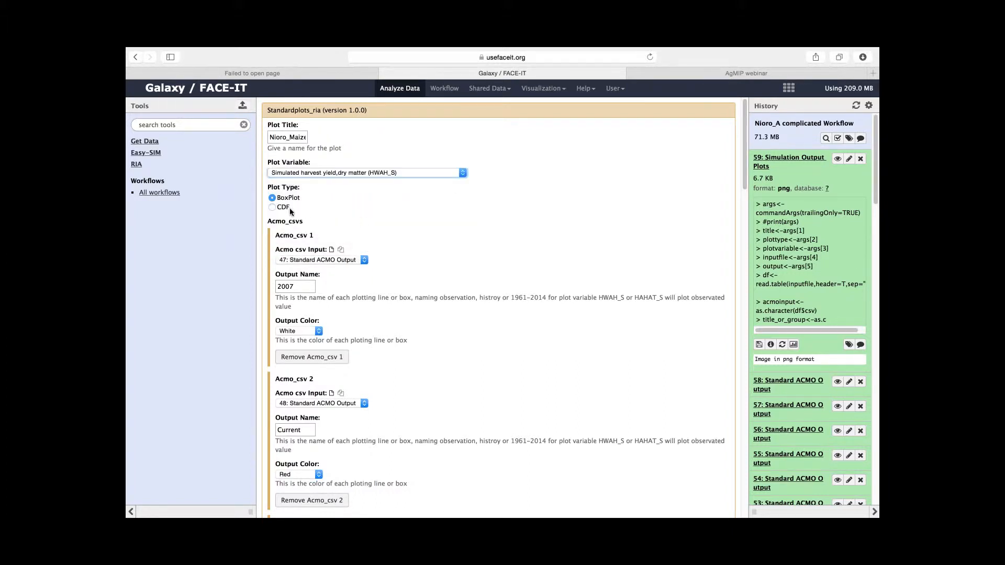
pyautogui.click(283, 210)
pyautogui.moveTo(745, 178); pyautogui.dragTo(750, 482)
pyautogui.click(285, 487)
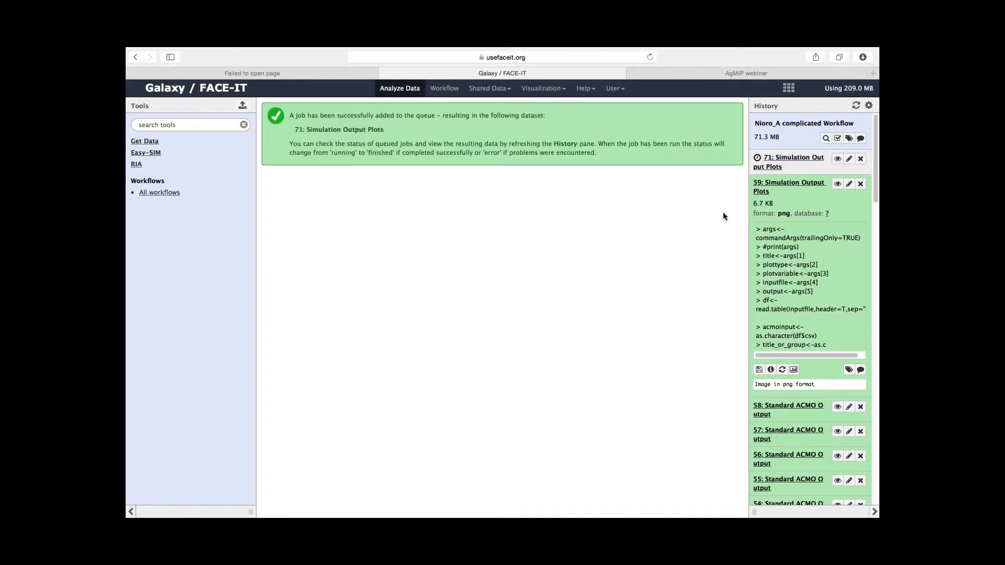
pyautogui.click(805, 186)
pyautogui.click(838, 159)
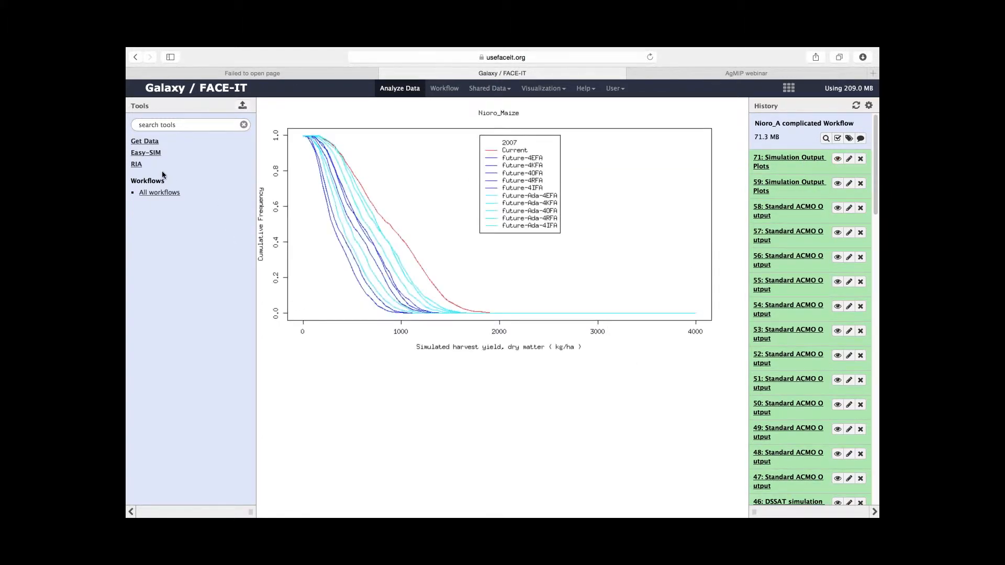
# - Plot the Acmo output relationship for 50: Standard ACMO Output with PRCP_S as X and HWAH_S as Y, and view the result
pyautogui.click(138, 164)
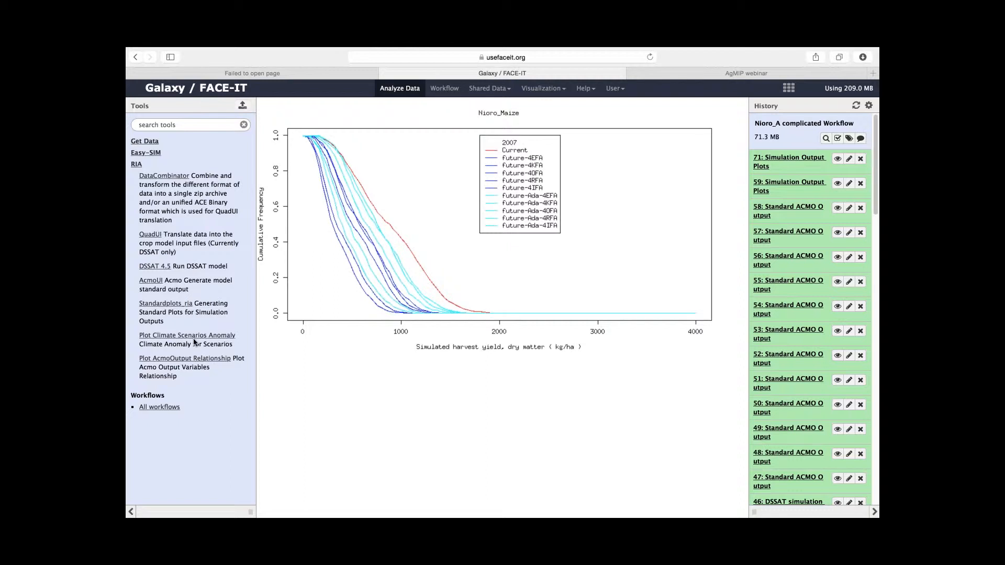
pyautogui.click(194, 359)
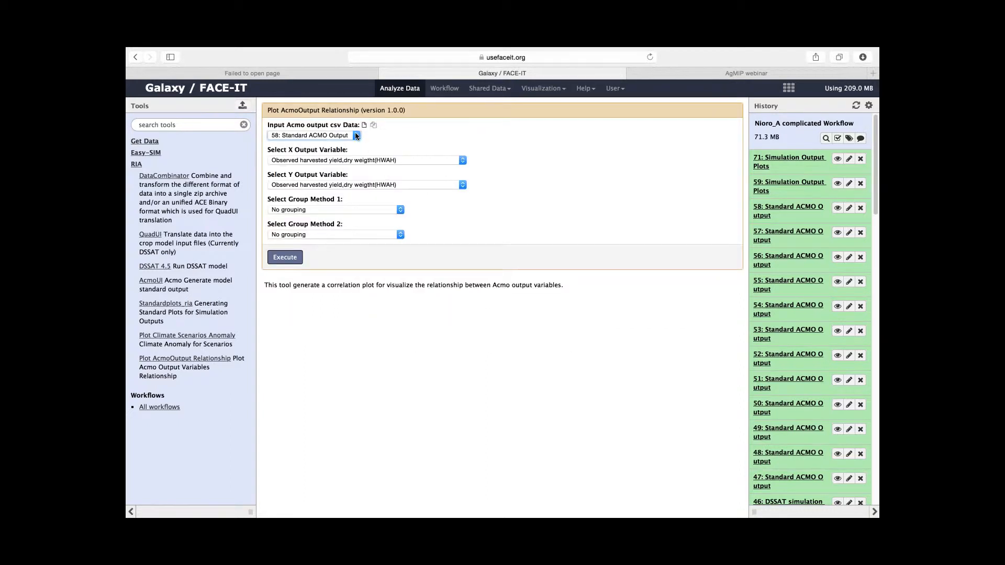
pyautogui.click(357, 135)
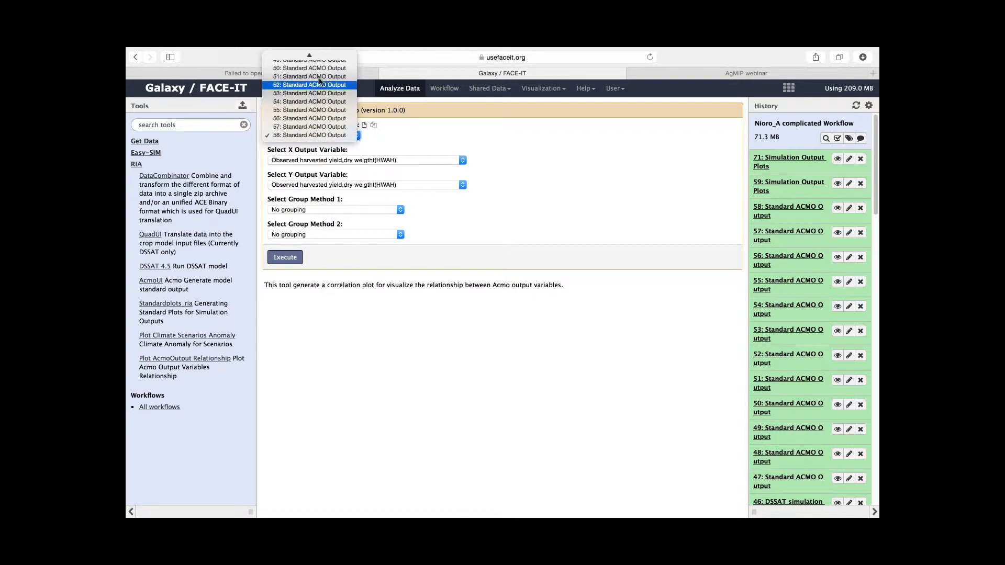
pyautogui.click(319, 69)
pyautogui.click(462, 161)
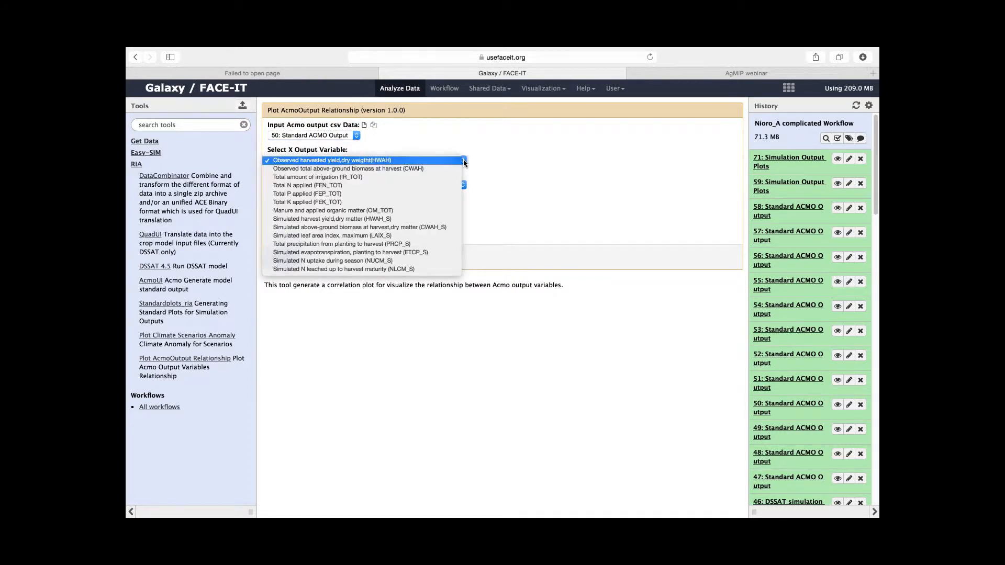
pyautogui.click(410, 244)
pyautogui.click(465, 187)
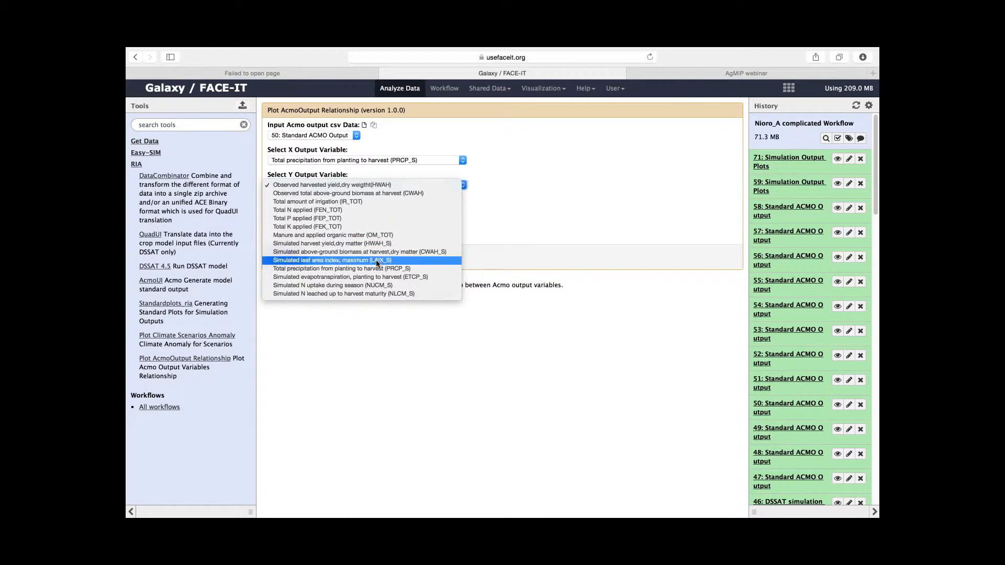
pyautogui.click(377, 244)
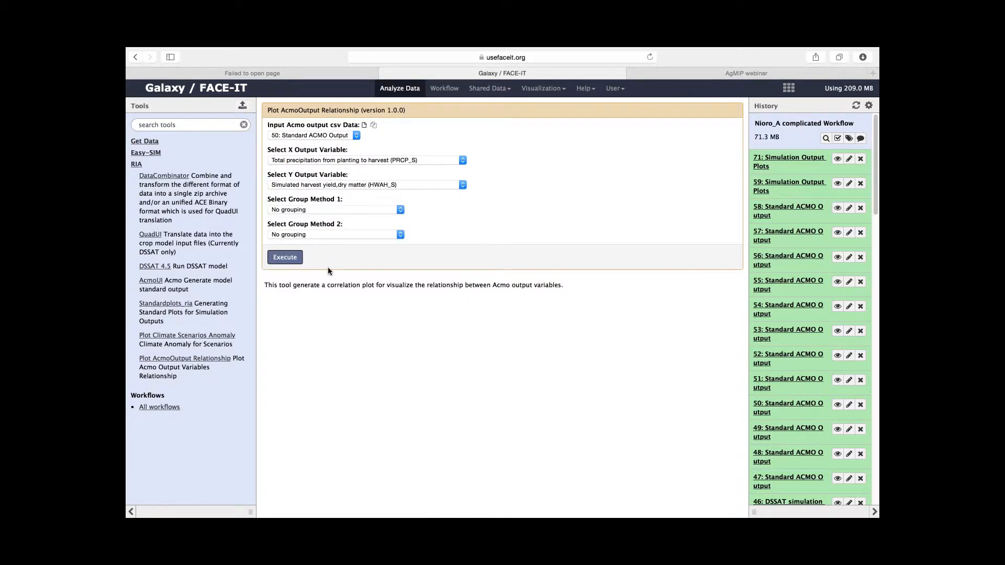
pyautogui.click(285, 258)
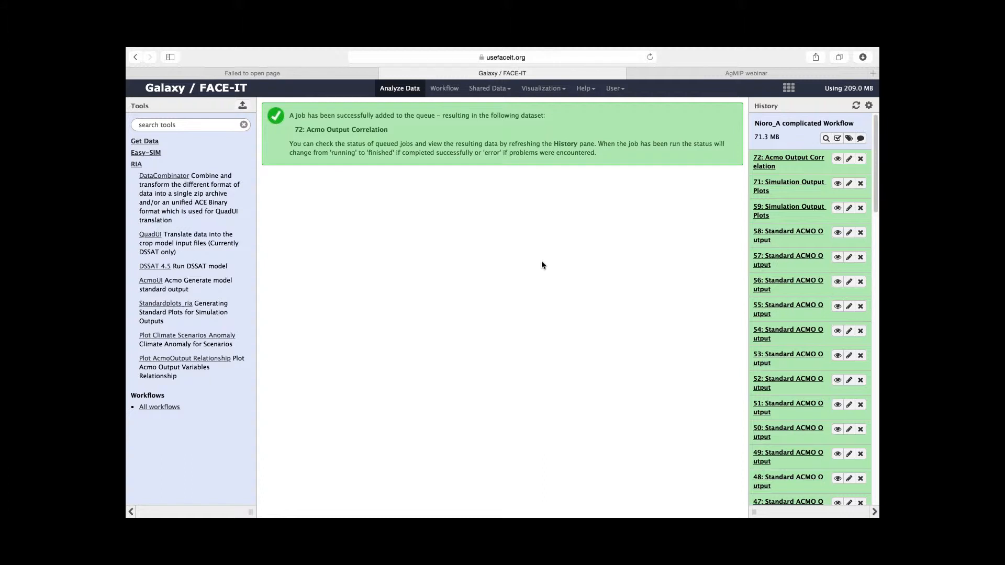
pyautogui.click(838, 158)
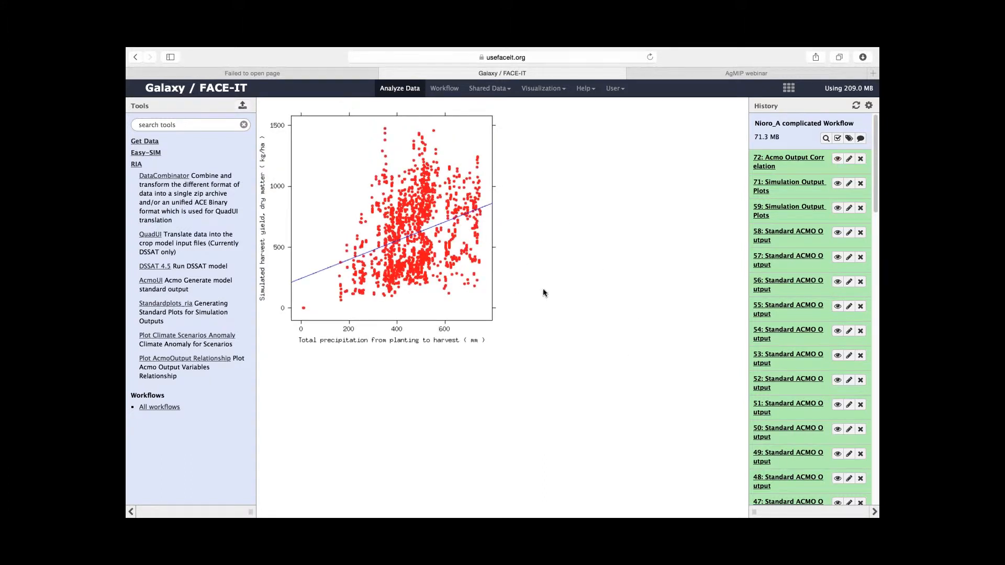
# - Rerun the Acmo output correlation plot with Group Method 1 set to Weather station ID (WST_ID) and view the result
pyautogui.click(806, 161)
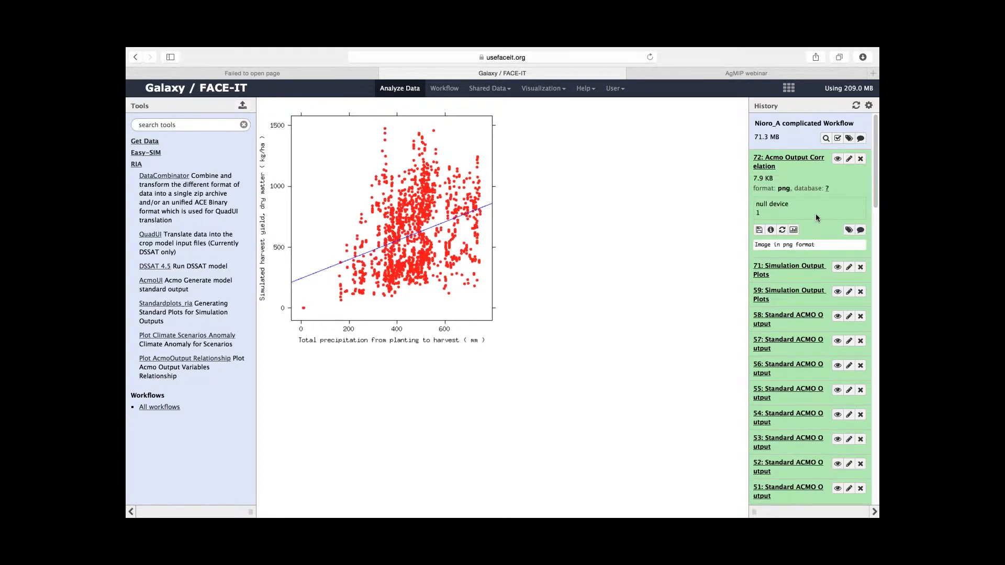
pyautogui.click(783, 230)
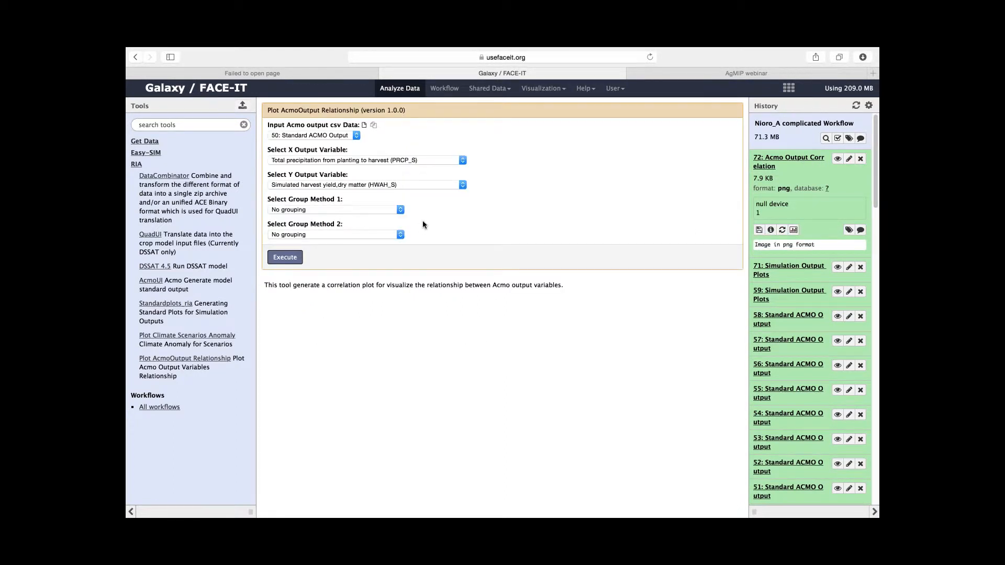
pyautogui.click(404, 210)
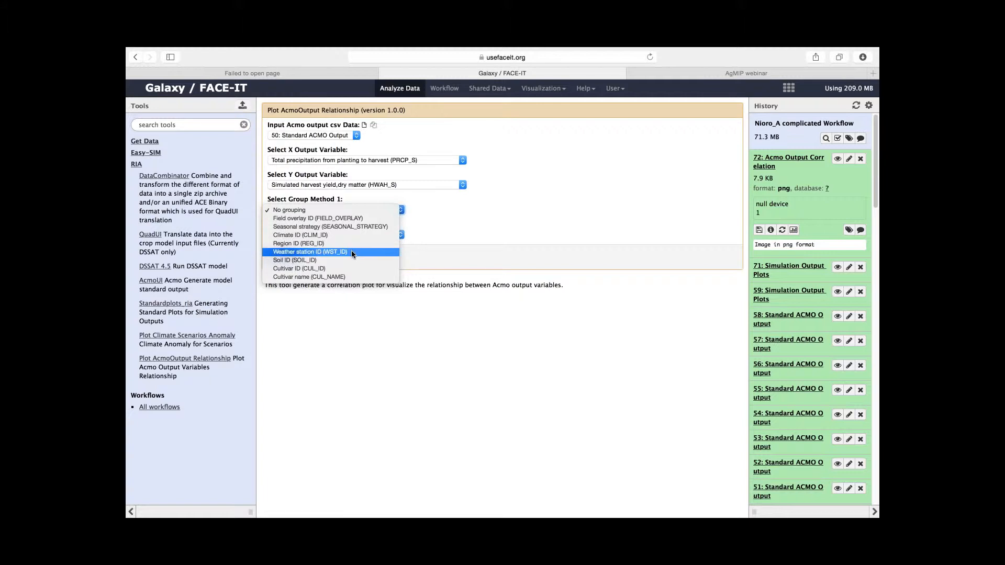
pyautogui.click(337, 254)
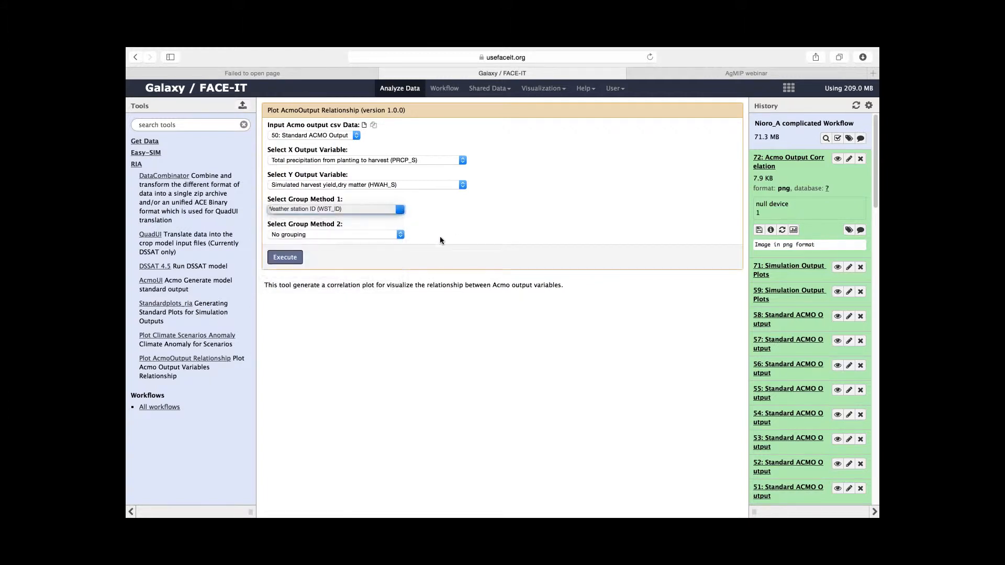
pyautogui.click(288, 261)
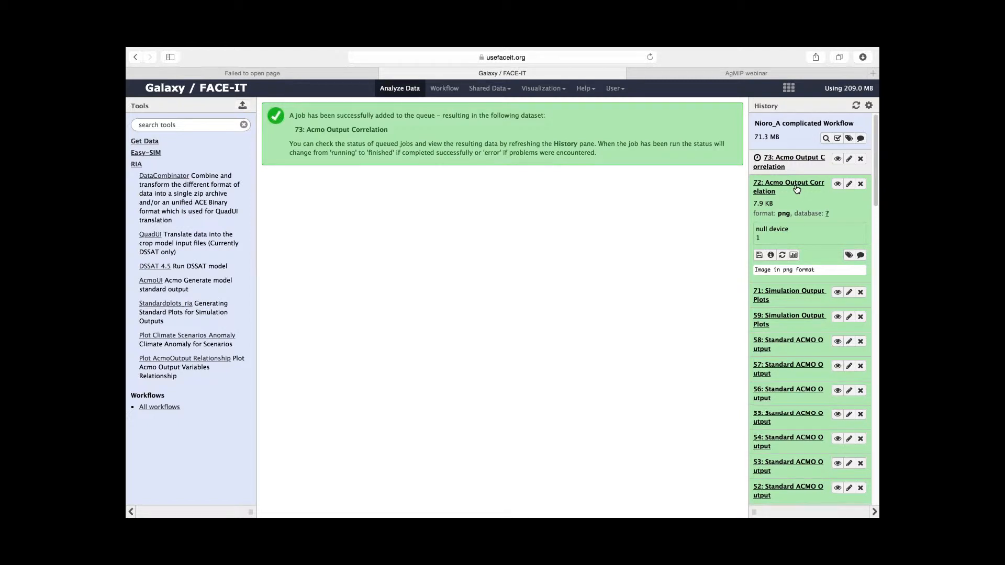
pyautogui.click(796, 187)
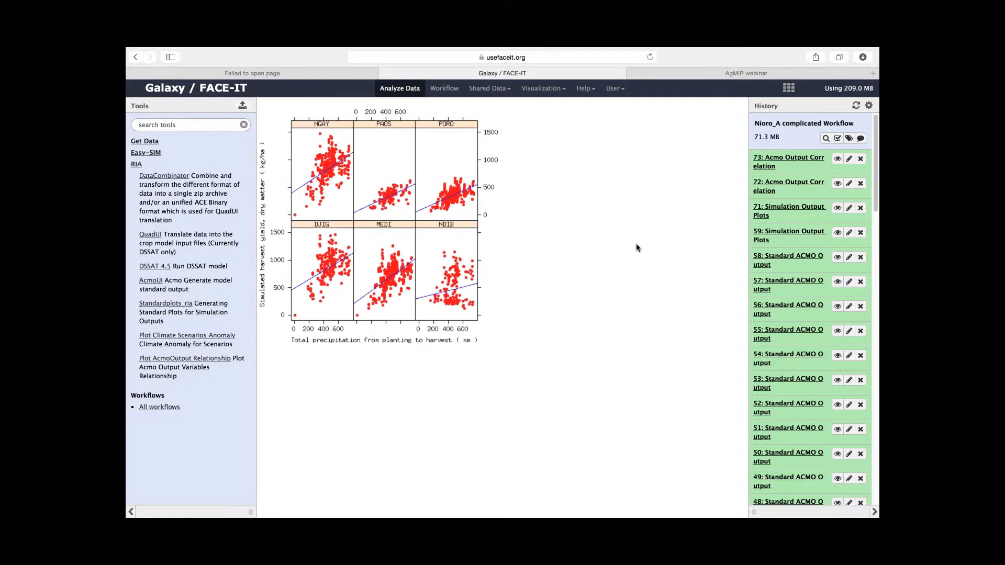
# - Rerun the weather-station correlation plot with 57: Standard ACMO Output as the input data and view the result
pyautogui.click(805, 160)
pyautogui.click(782, 230)
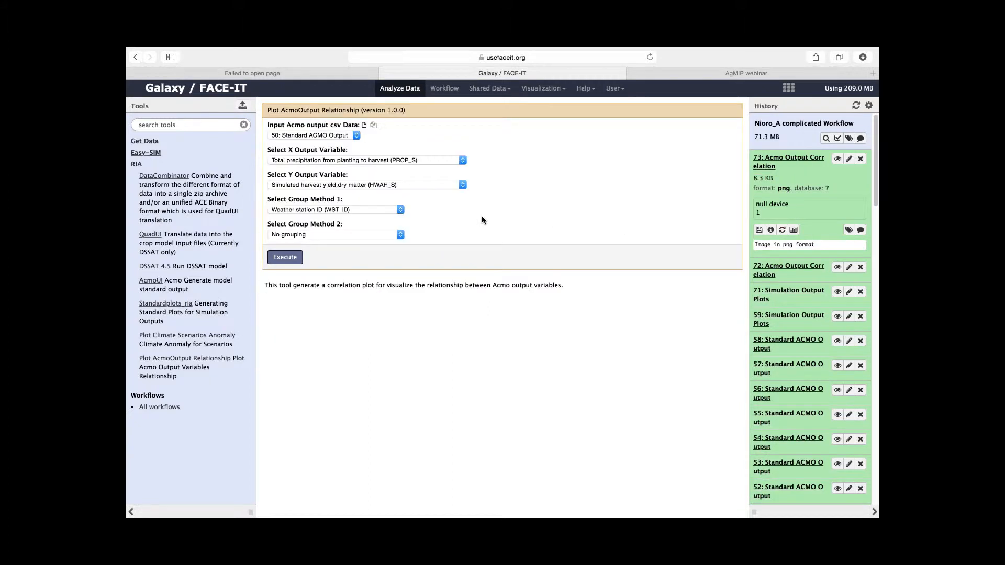
pyautogui.click(355, 136)
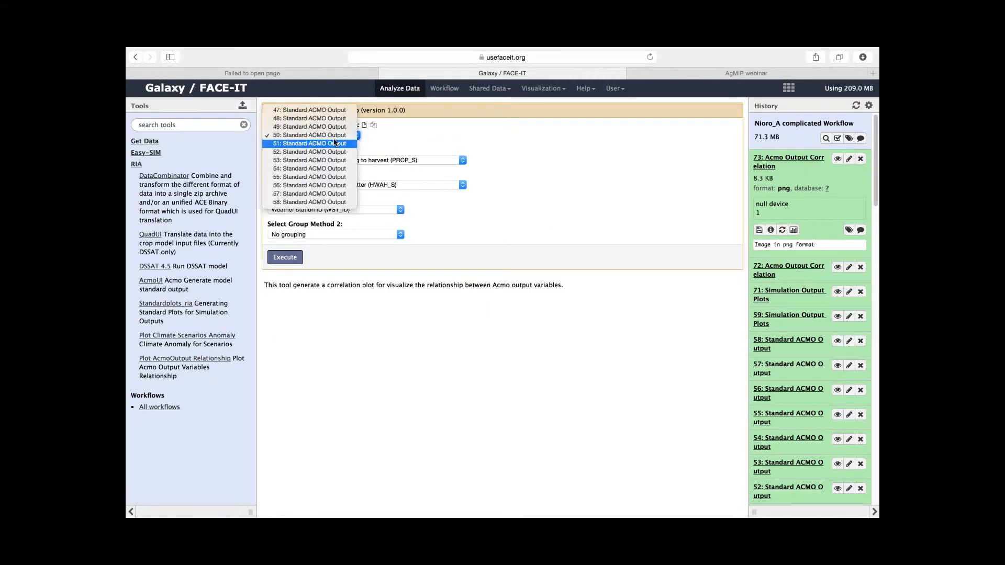
pyautogui.click(329, 194)
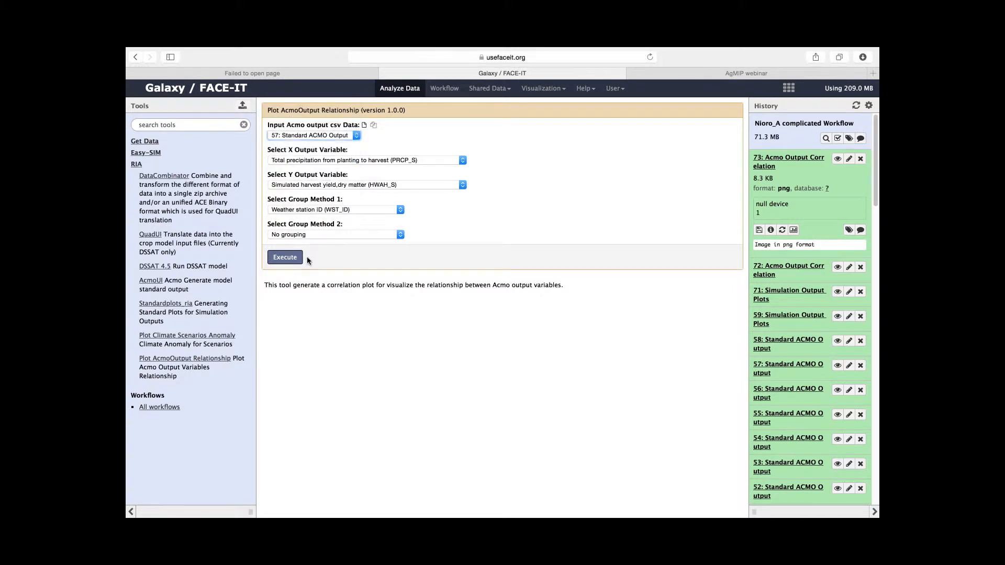
pyautogui.click(286, 259)
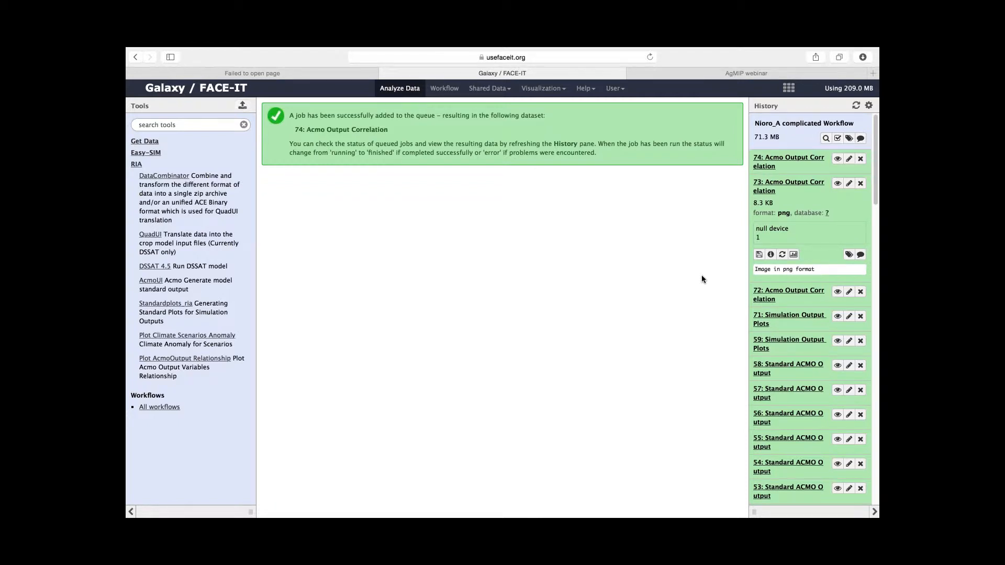
pyautogui.click(838, 158)
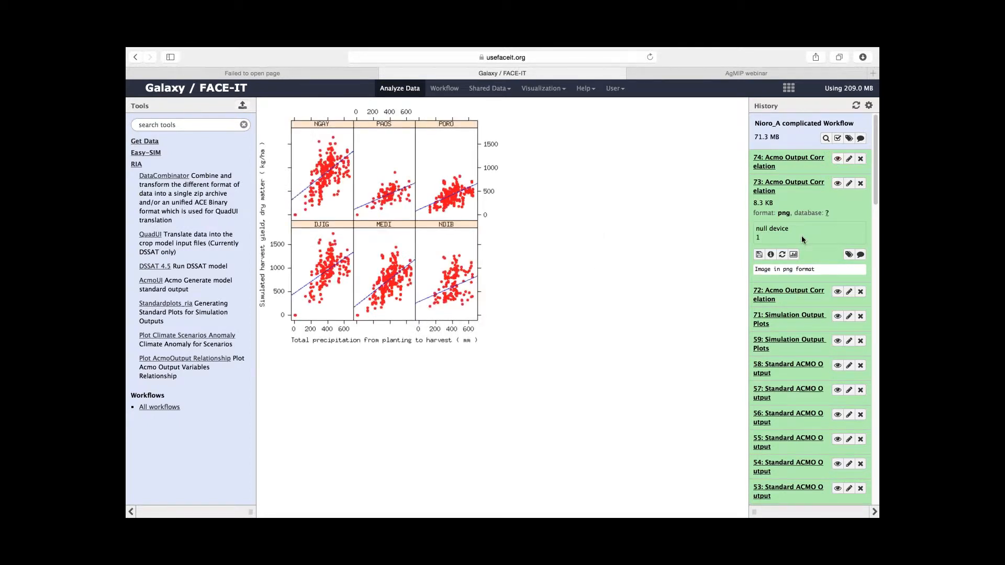
# - View the earlier grouped plot, dataset 73, again for comparison, and reopen its job settings to check the available X output variables
pyautogui.click(839, 185)
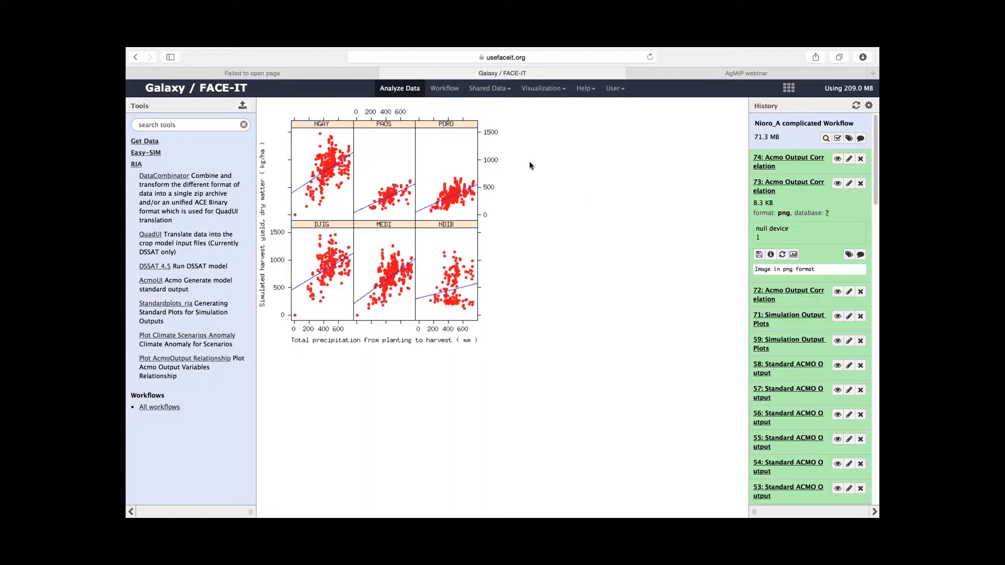
pyautogui.click(796, 184)
pyautogui.click(796, 185)
pyautogui.click(770, 254)
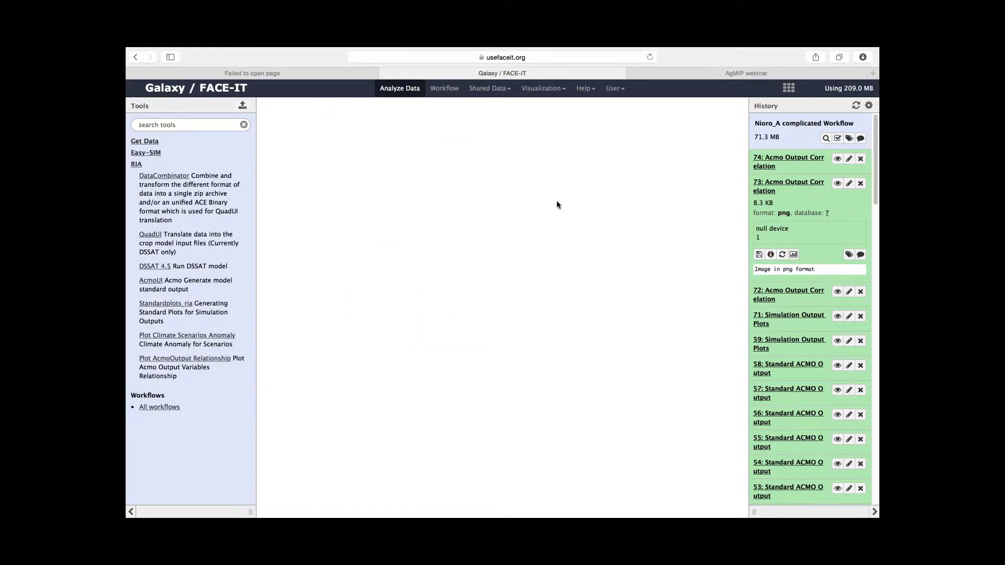
pyautogui.click(463, 161)
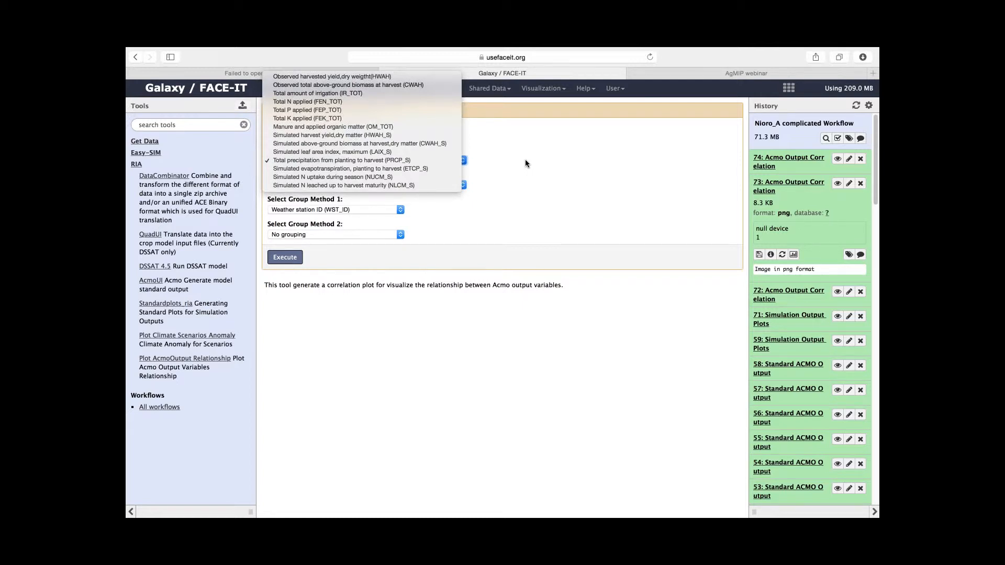
pyautogui.click(526, 212)
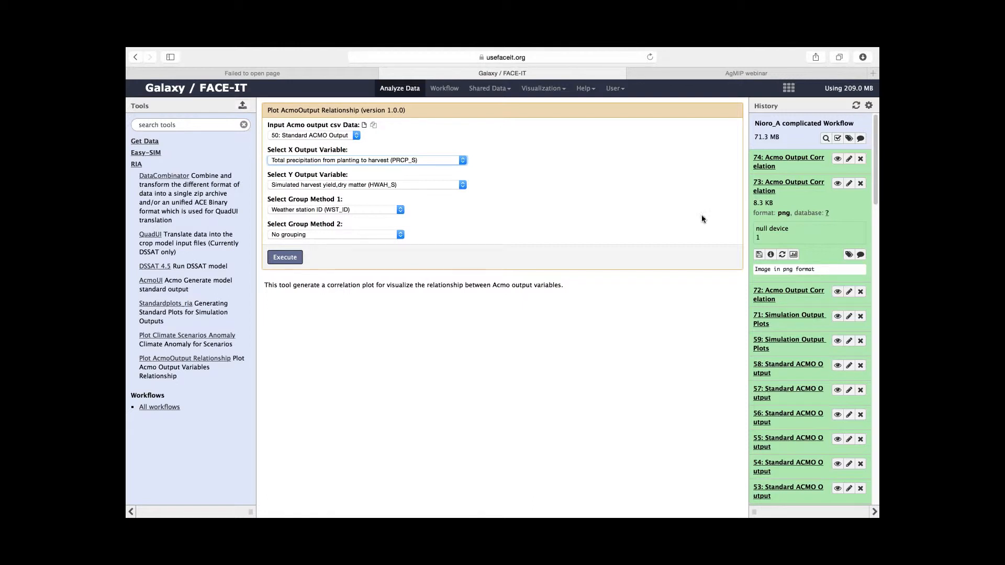
pyautogui.click(806, 188)
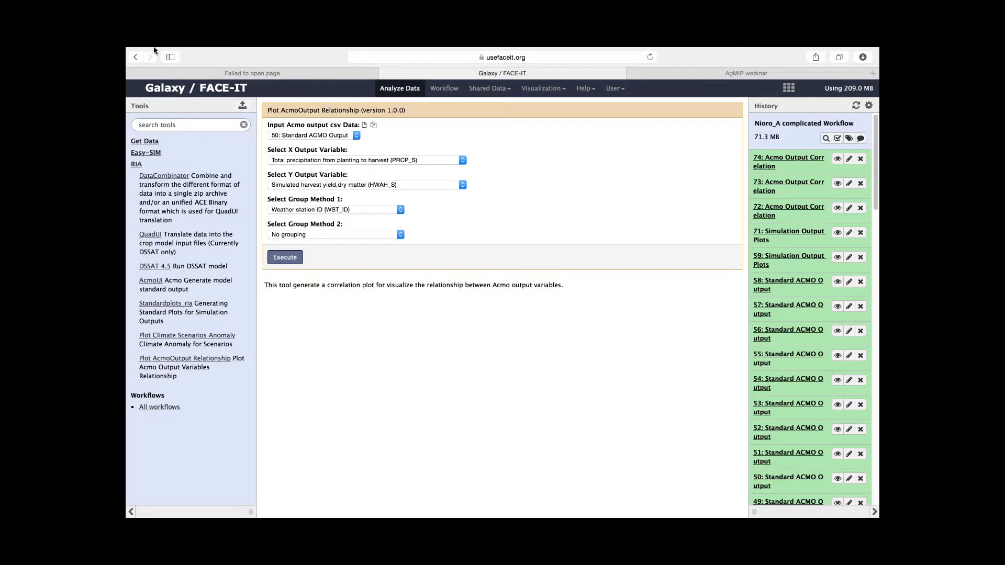
# - Take the browser window out of full screen and reposition it on the desktop
pyautogui.moveTo(157, 48)
pyautogui.click(157, 68)
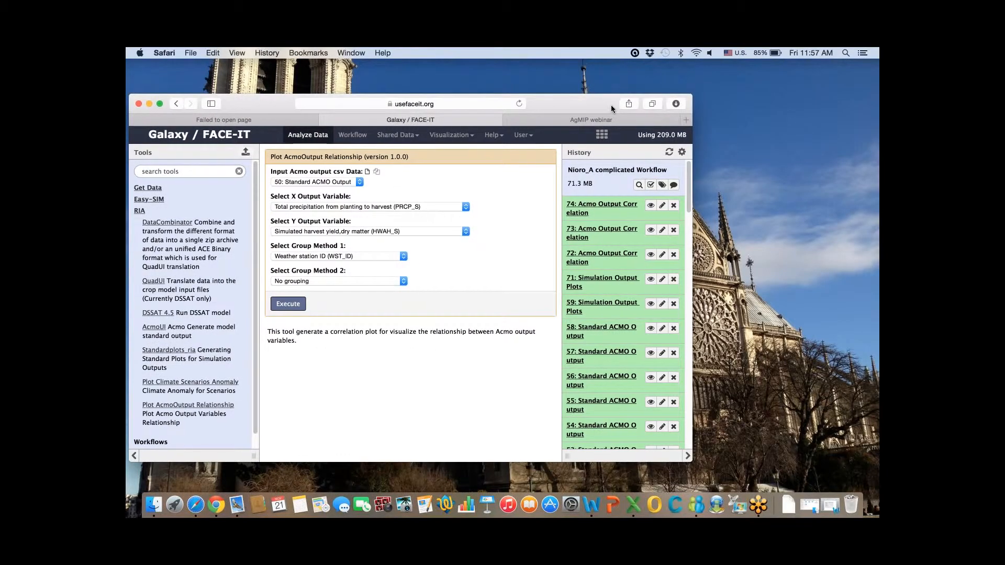
pyautogui.moveTo(600, 104); pyautogui.dragTo(578, 101)
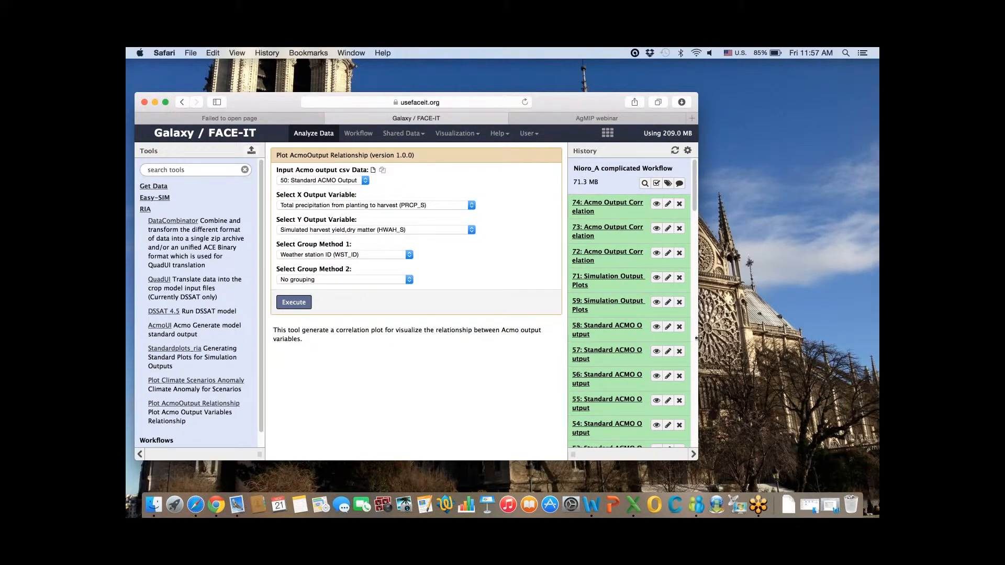
# - Look through the datasets in the workflow history and show the tools available under Get Data
pyautogui.scroll(-3, 629, 352)
pyautogui.scroll(-20, 629, 352)
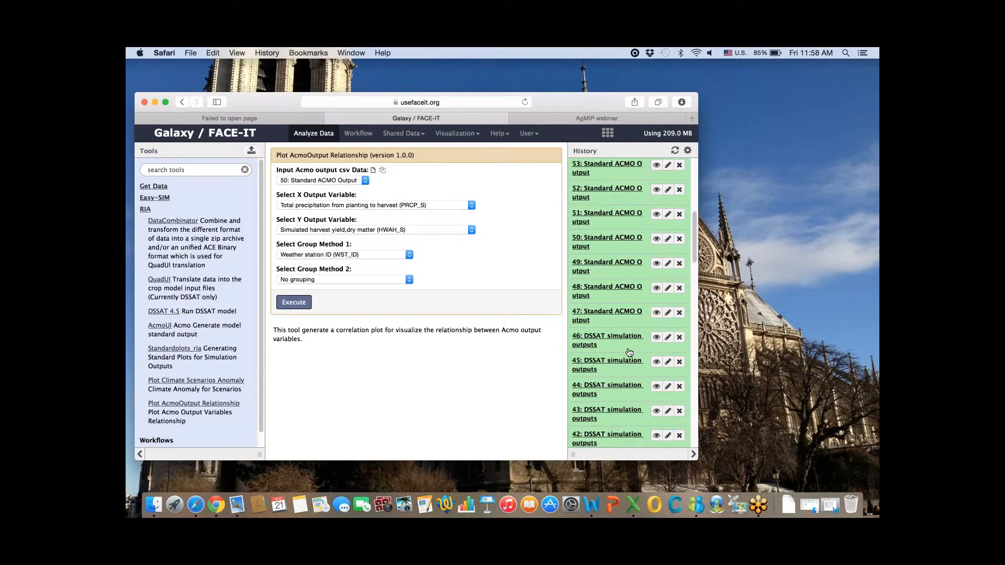
pyautogui.scroll(20, 629, 353)
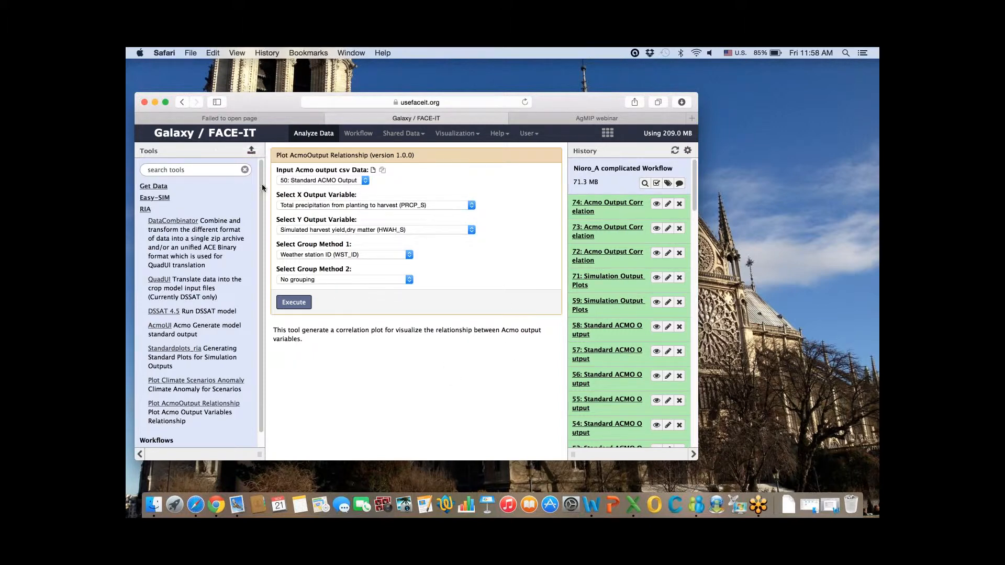
pyautogui.click(156, 187)
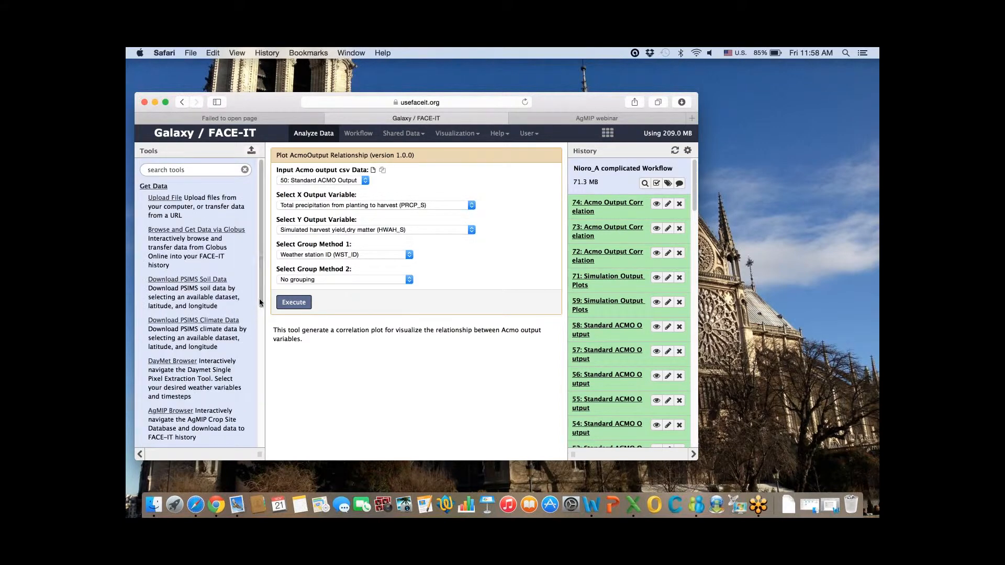
# - Show the dialog for downloading data from the web or uploading files from disk, and close it
pyautogui.scroll(-1, 255, 262)
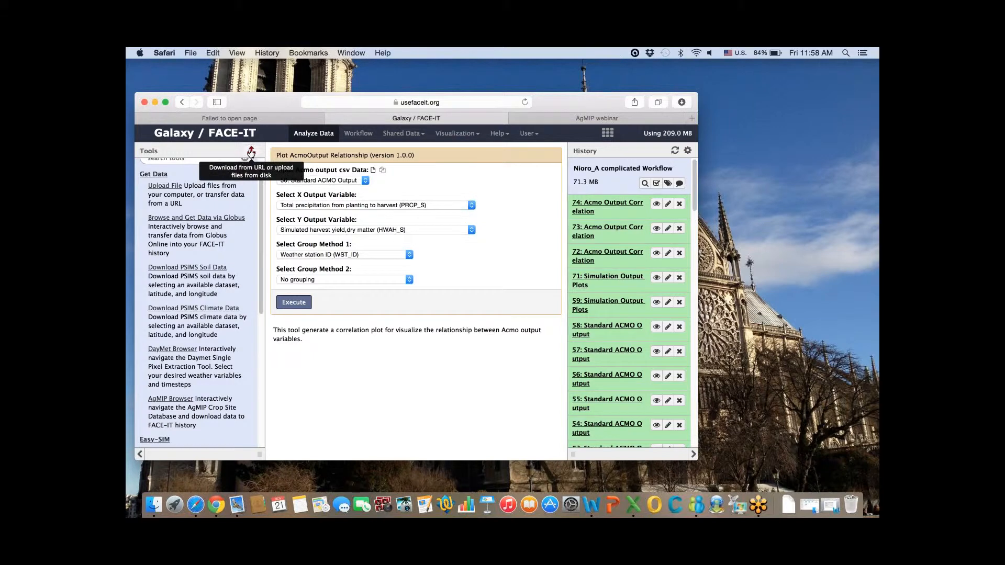
pyautogui.click(251, 153)
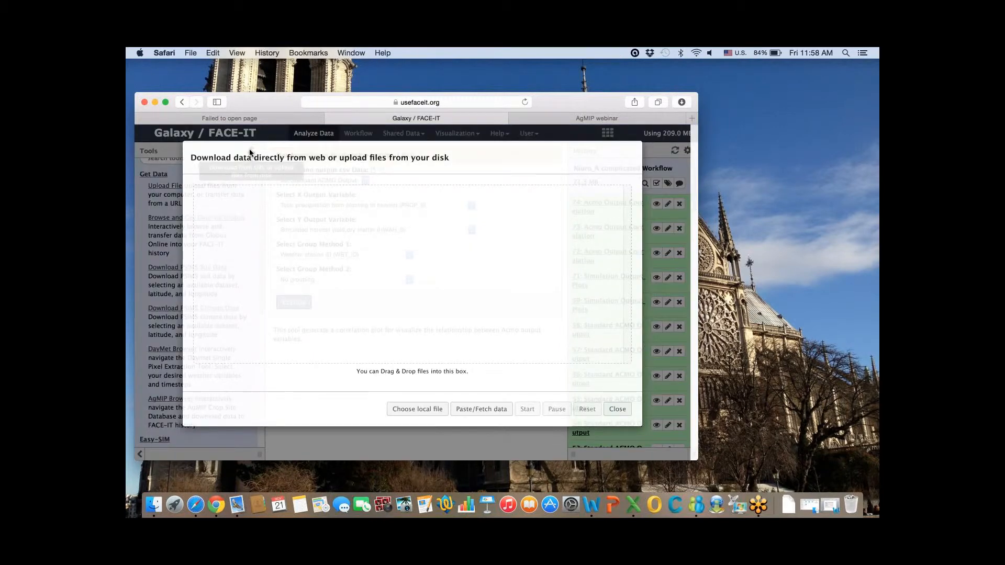
pyautogui.click(618, 410)
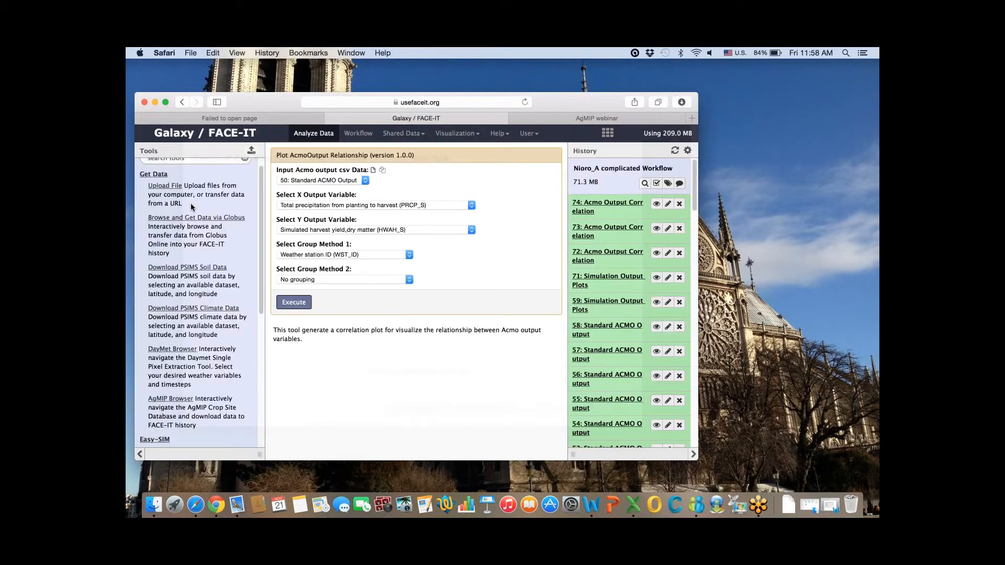
pyautogui.scroll(1, 191, 209)
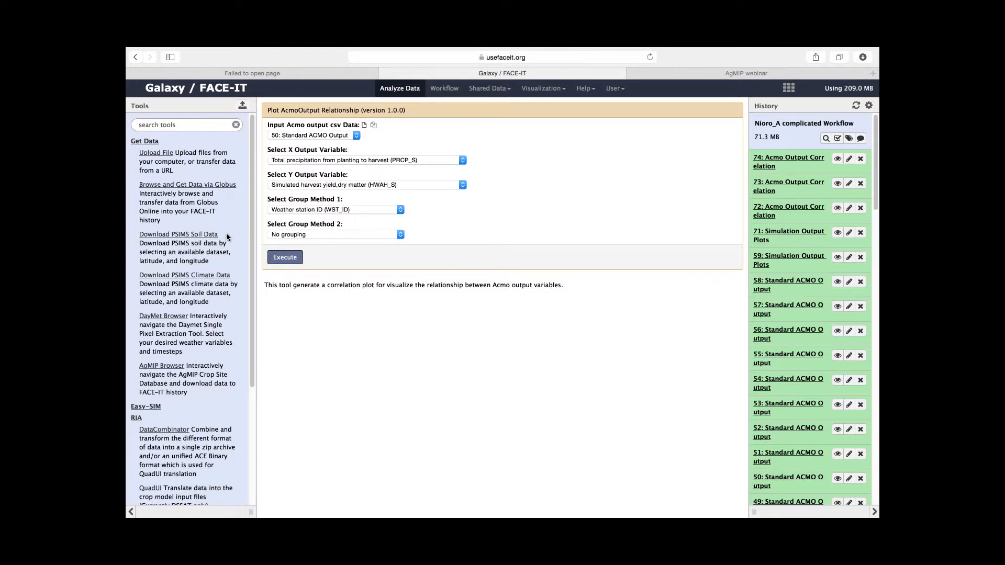
# - Download the image of dataset 74: Acmo Output Correlation, view it in Preview, and return to the FACE-IT history
pyautogui.click(795, 161)
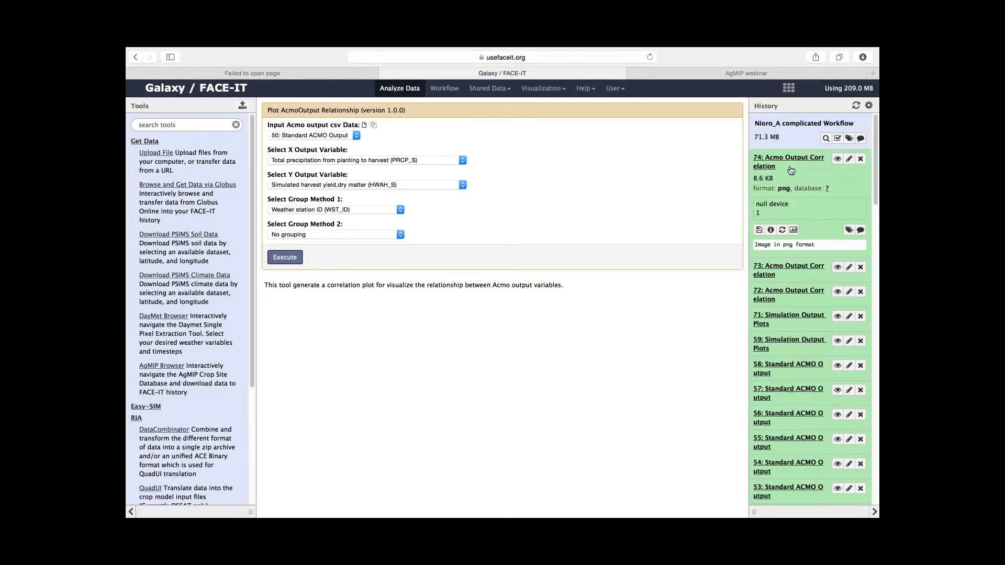
pyautogui.click(760, 231)
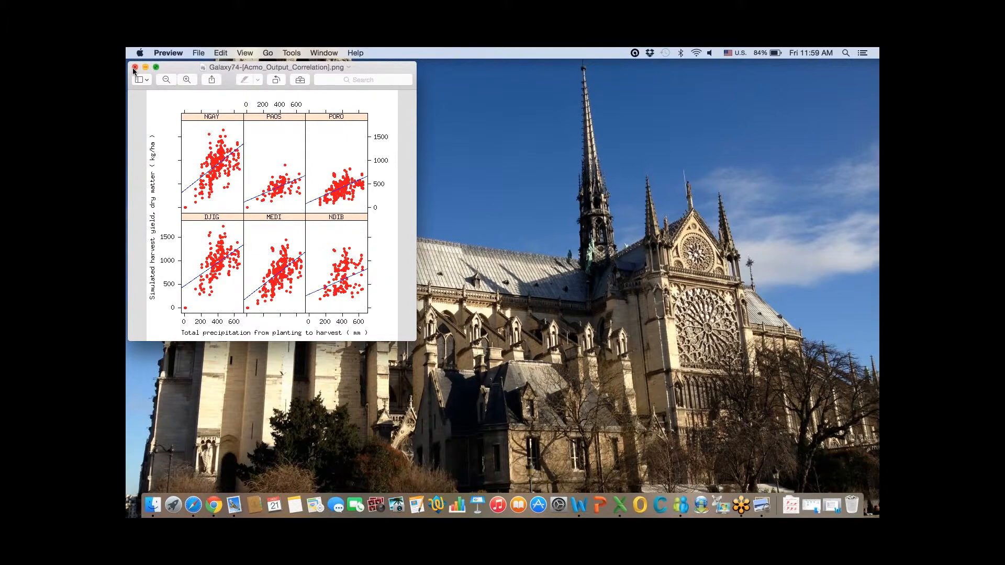
pyautogui.click(134, 68)
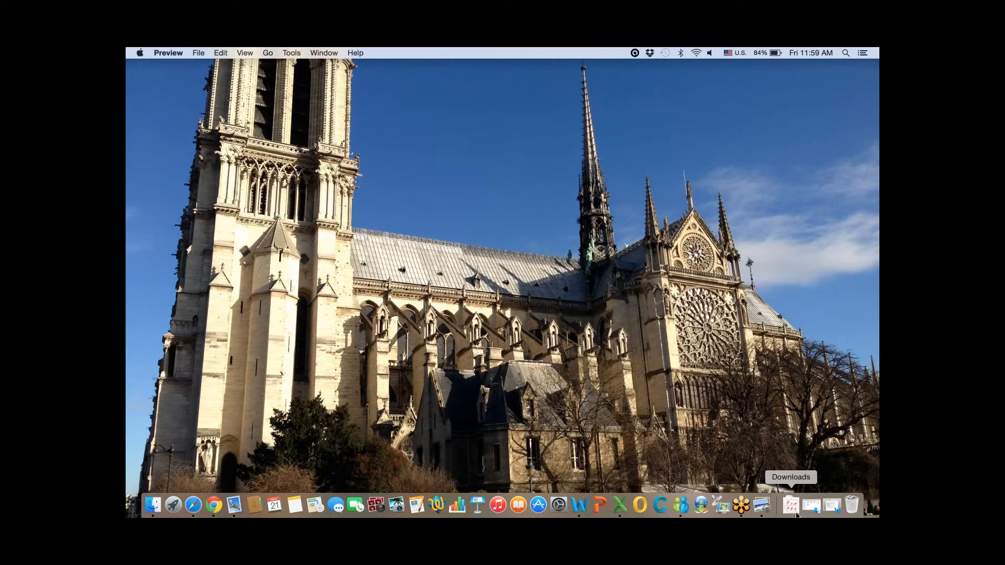
pyautogui.hotkey('ctrl', 'Right')
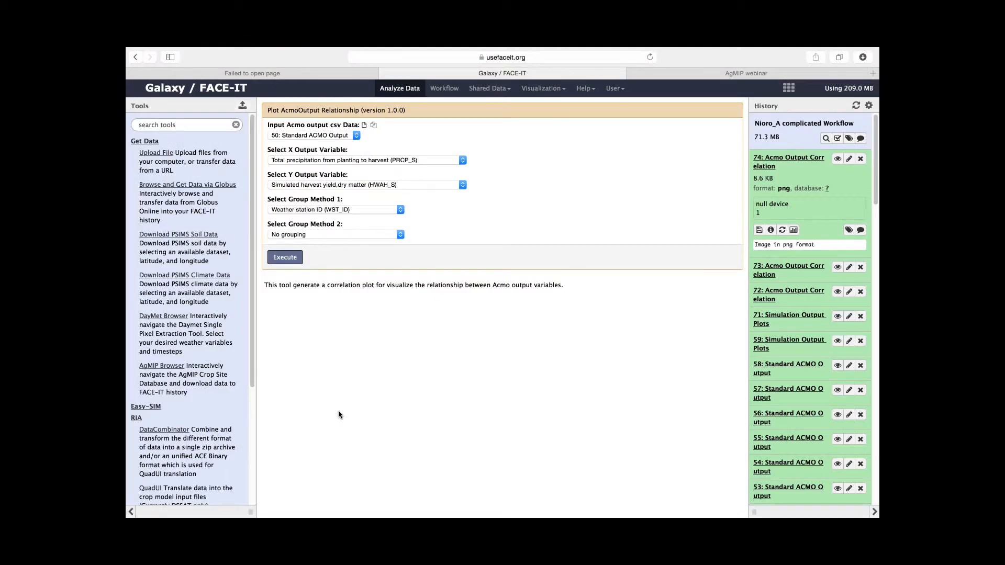
pyautogui.click(794, 163)
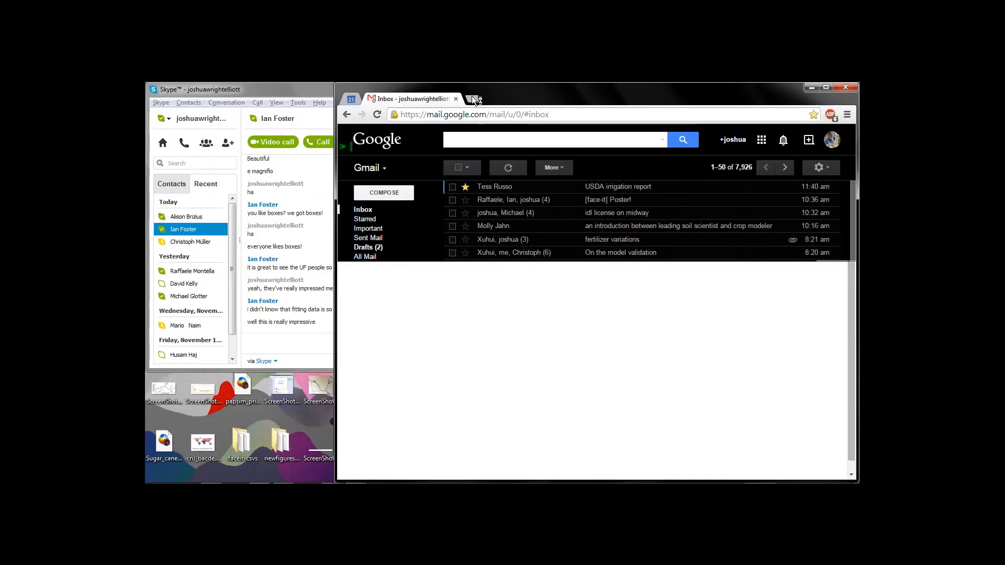
# - Load usefaceit.org in a new Chrome tab, widen the browser window, and expand the Get Data tools
pyautogui.hotkey('ctrl', 't')
pyautogui.write('us')
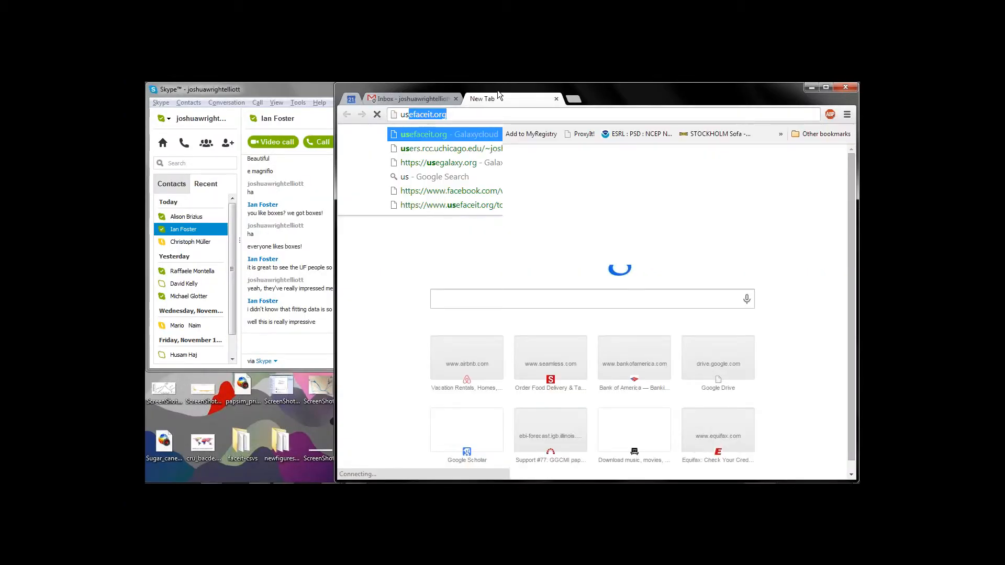
pyautogui.press('Return')
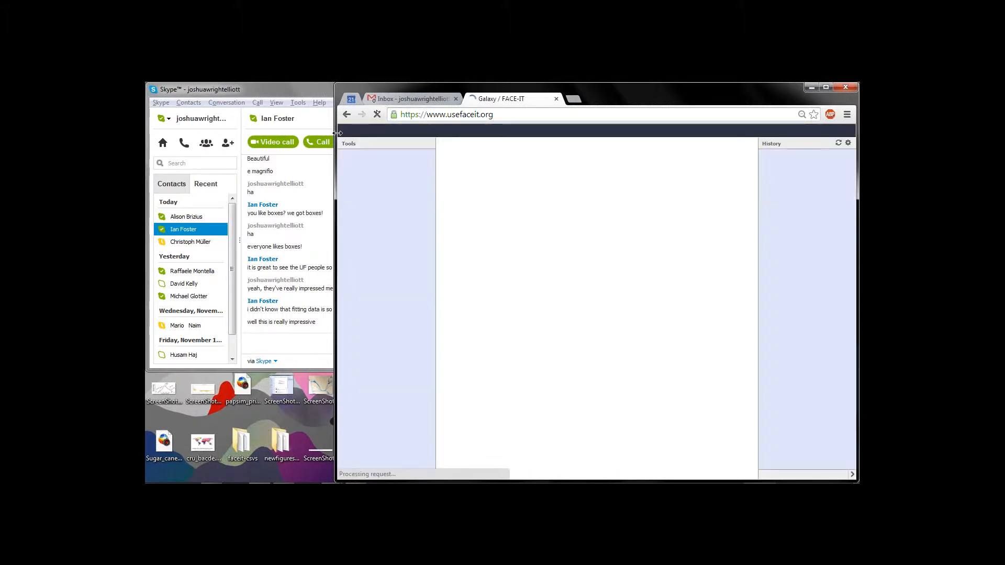
pyautogui.moveTo(338, 133); pyautogui.dragTo(146, 134)
pyautogui.doubleClick(166, 170)
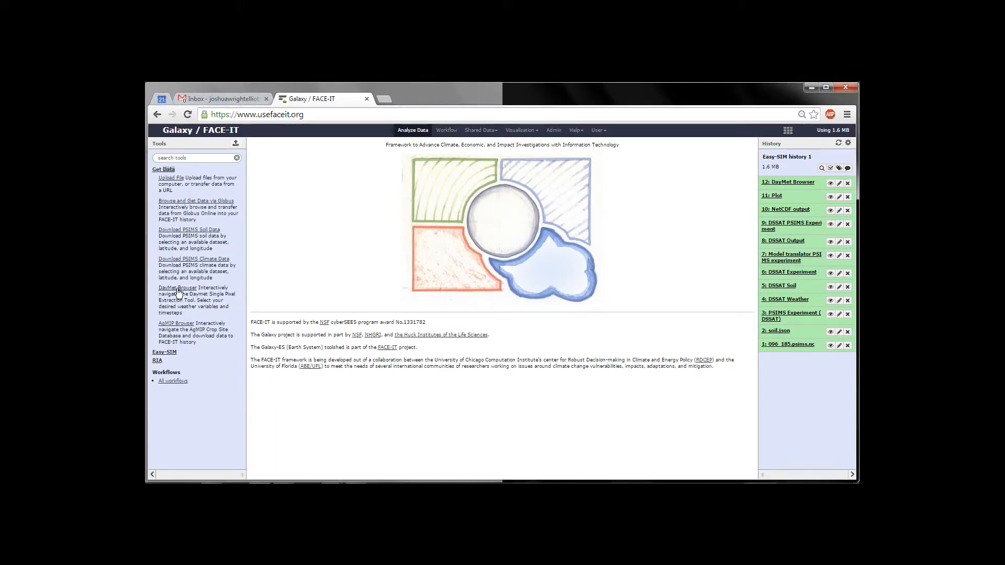
# - Allow the page's blocked script to load and open the DayMet Browser under Get Data
pyautogui.click(790, 116)
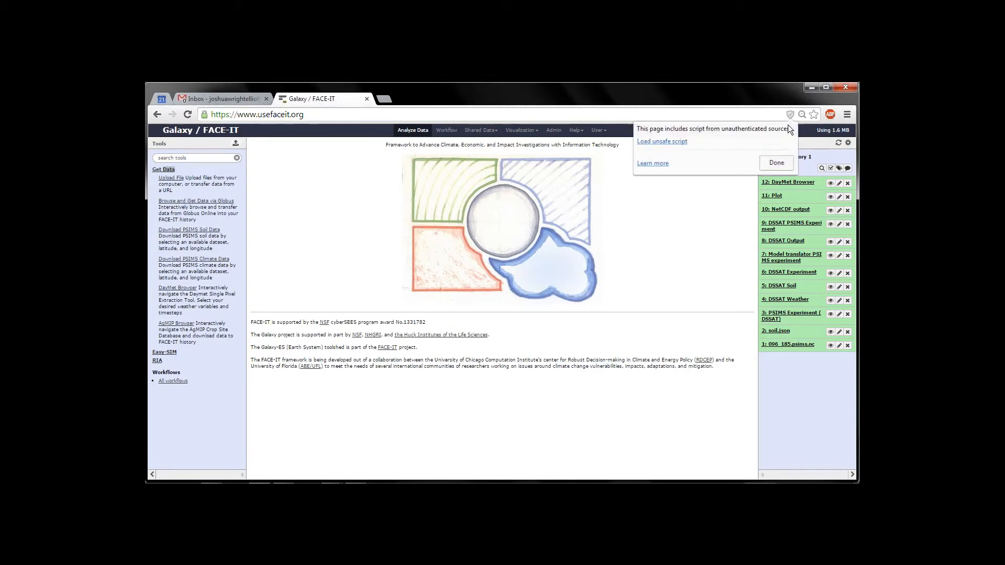
pyautogui.click(668, 142)
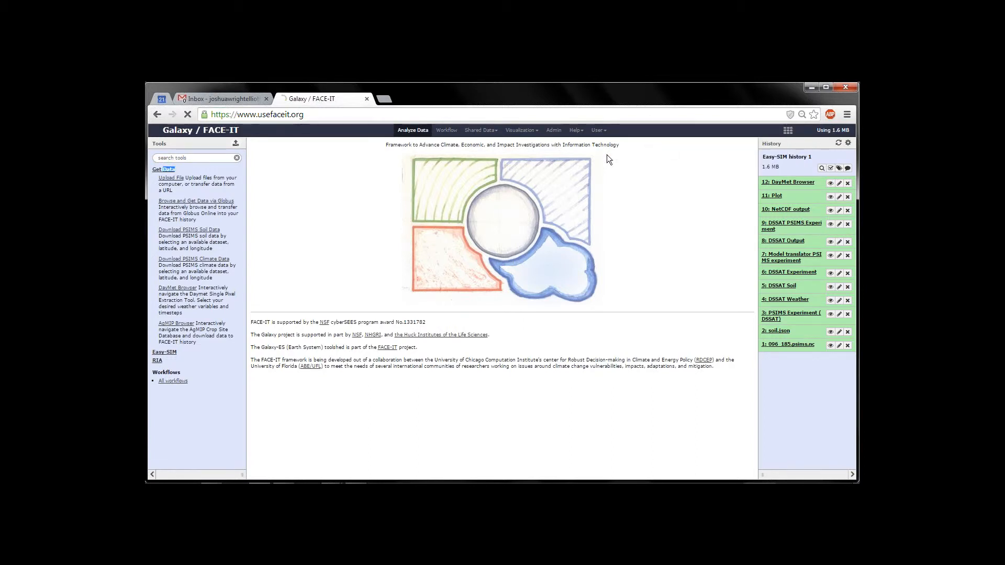
pyautogui.click(163, 169)
pyautogui.click(180, 289)
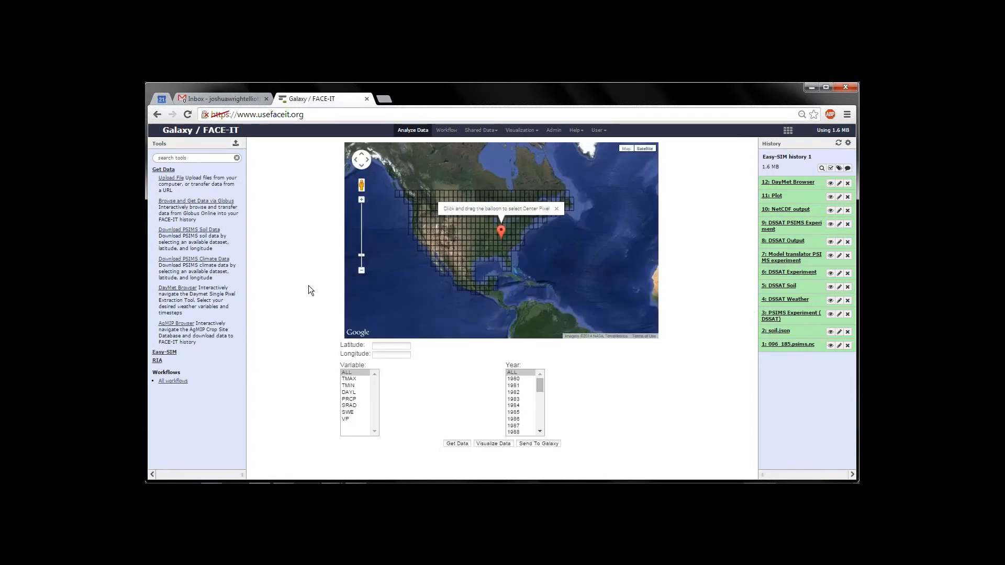
# - Open the Daymet website in a new tab and look through its Single Pixel Extraction page
pyautogui.hotkey('ctrl', 't')
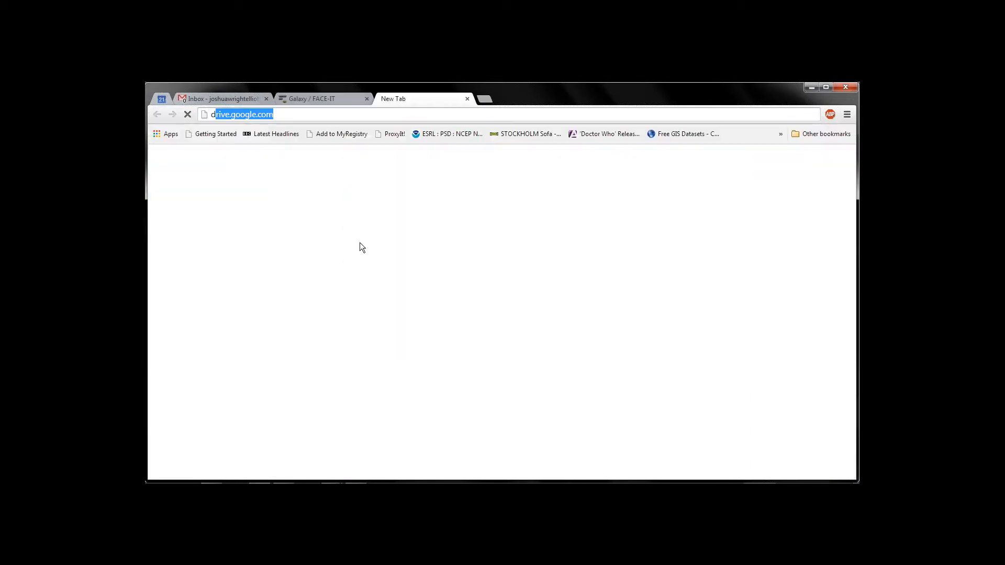
pyautogui.write('day')
pyautogui.press('Return')
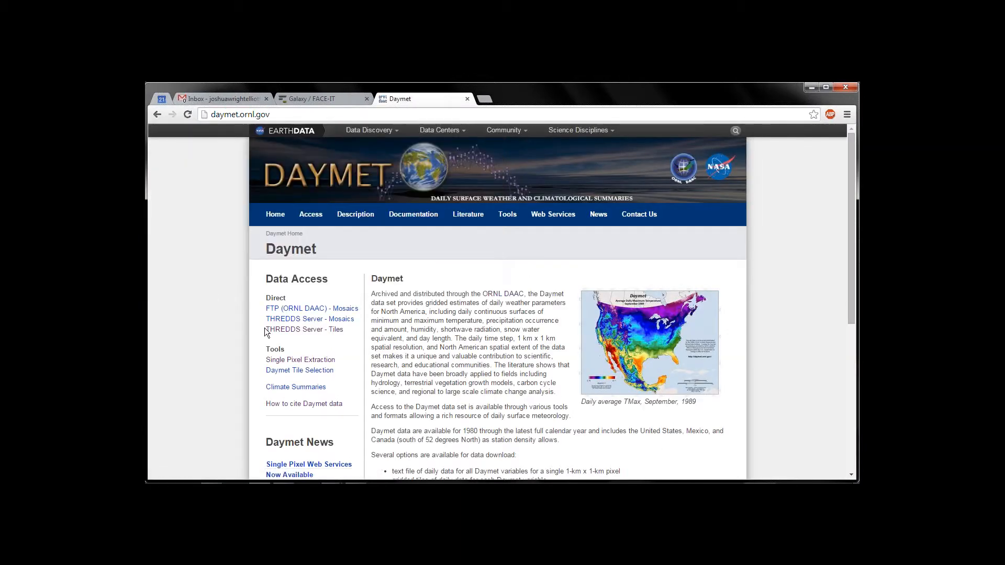
pyautogui.click(299, 360)
pyautogui.scroll(-5, 299, 362)
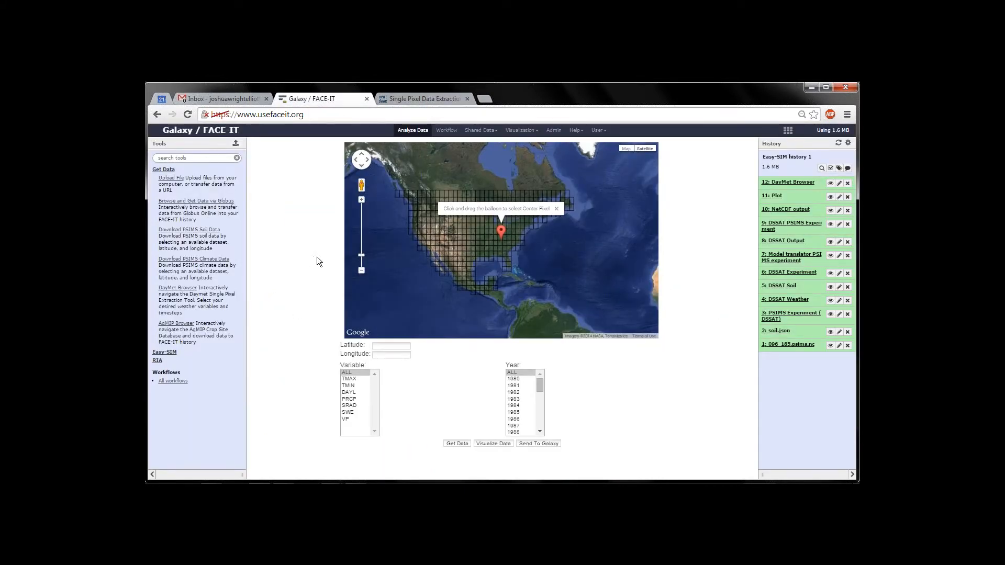
# - Back in FACE-IT, place the DayMet map marker at about latitude 37.2639, longitude -88.9017
pyautogui.moveTo(362, 256); pyautogui.dragTo(362, 246)
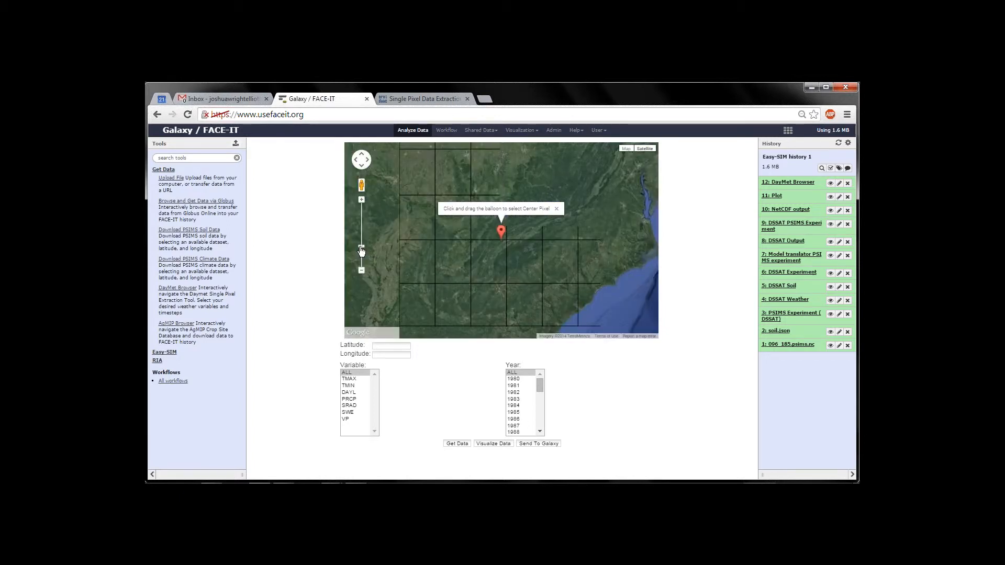
pyautogui.moveTo(502, 231); pyautogui.dragTo(455, 224)
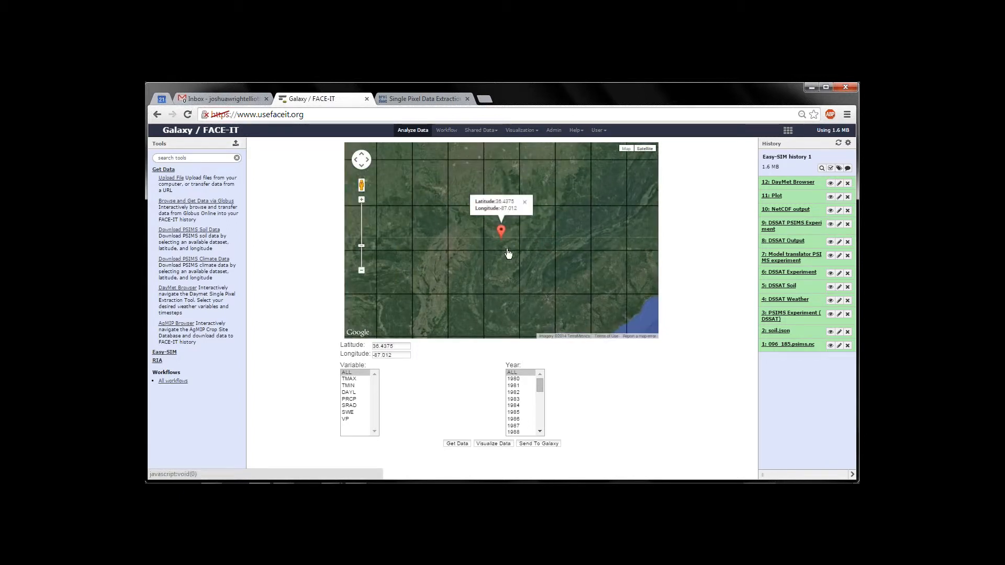
pyautogui.scroll(1, 508, 254)
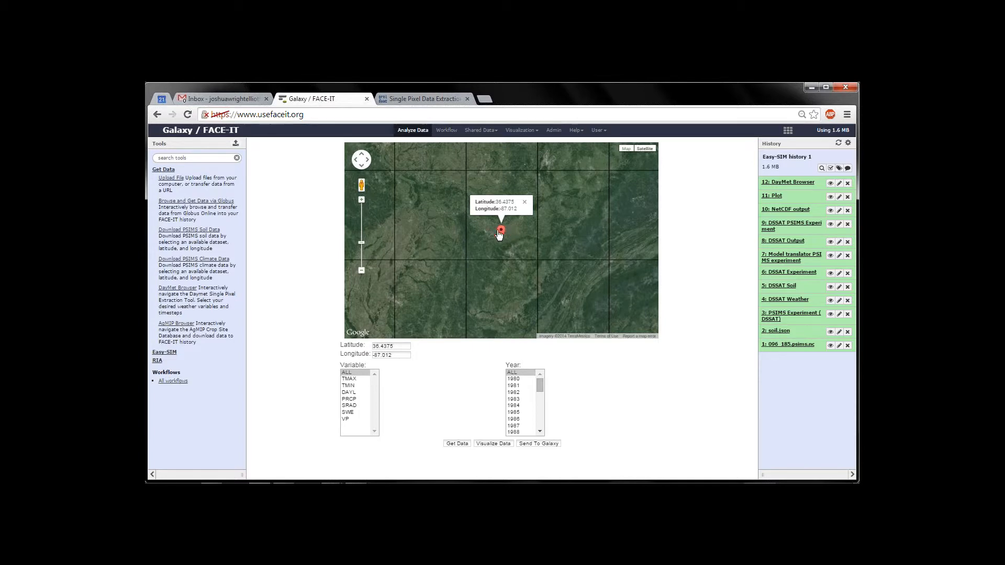
pyautogui.moveTo(501, 233); pyautogui.dragTo(432, 195)
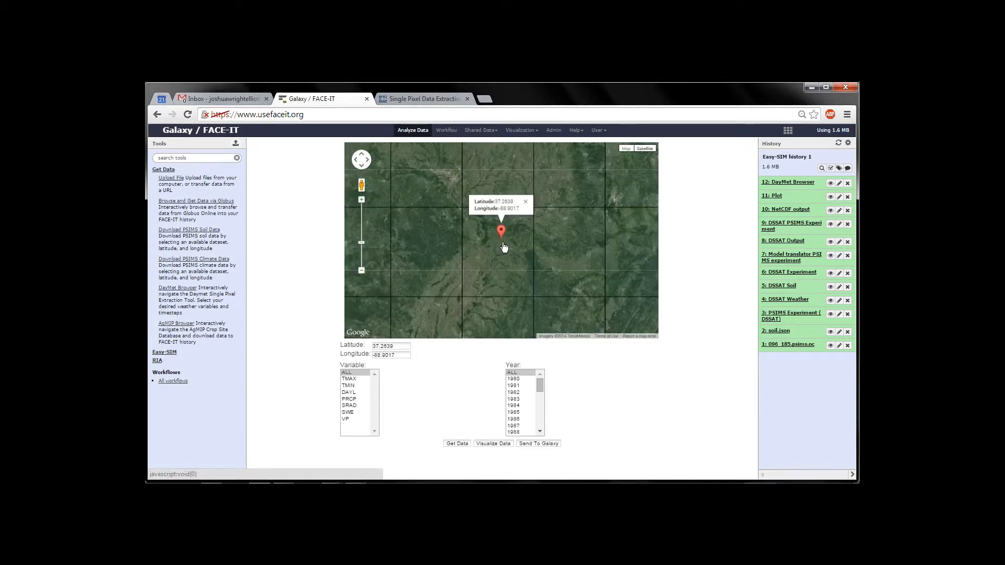
# - Choose ALL variables and ALL years for the selected DayMet location and send the data to Galaxy
pyautogui.click(349, 392)
pyautogui.click(348, 373)
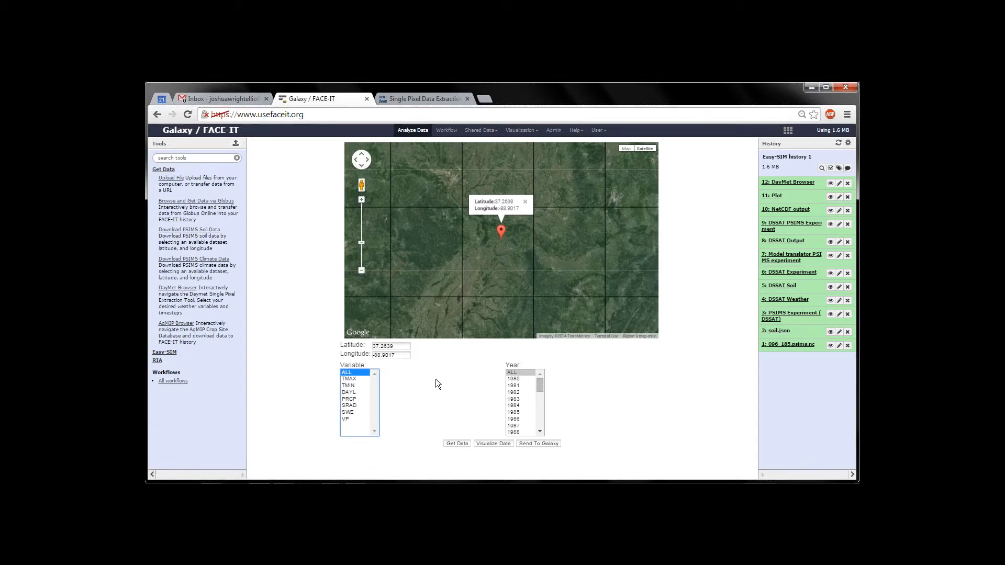
pyautogui.click(514, 386)
pyautogui.click(516, 373)
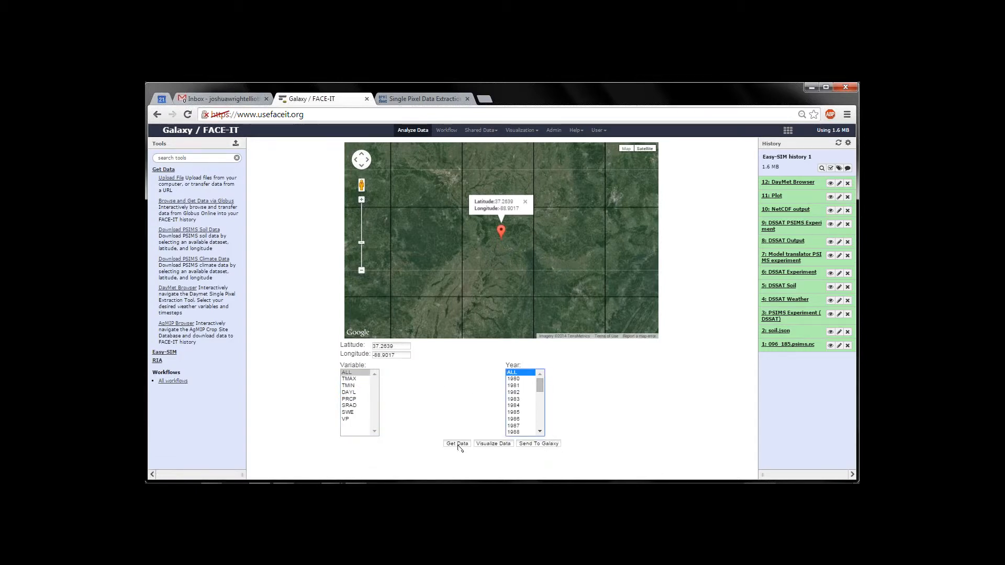
pyautogui.click(533, 444)
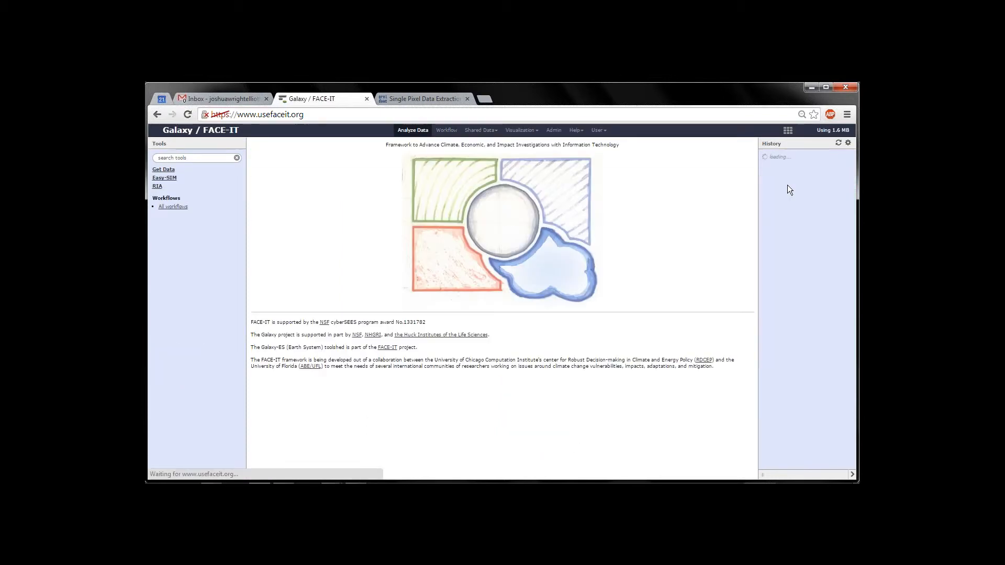
# - Check job 13: DayMet Browser in the history and examine the daily weather records of dataset 12 with the page enlarged
pyautogui.click(785, 182)
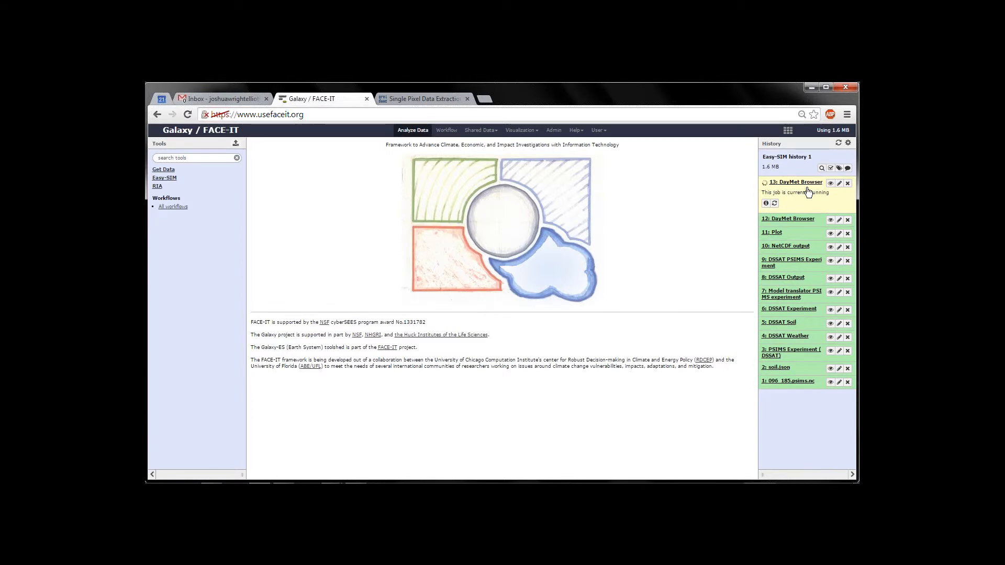
pyautogui.click(797, 217)
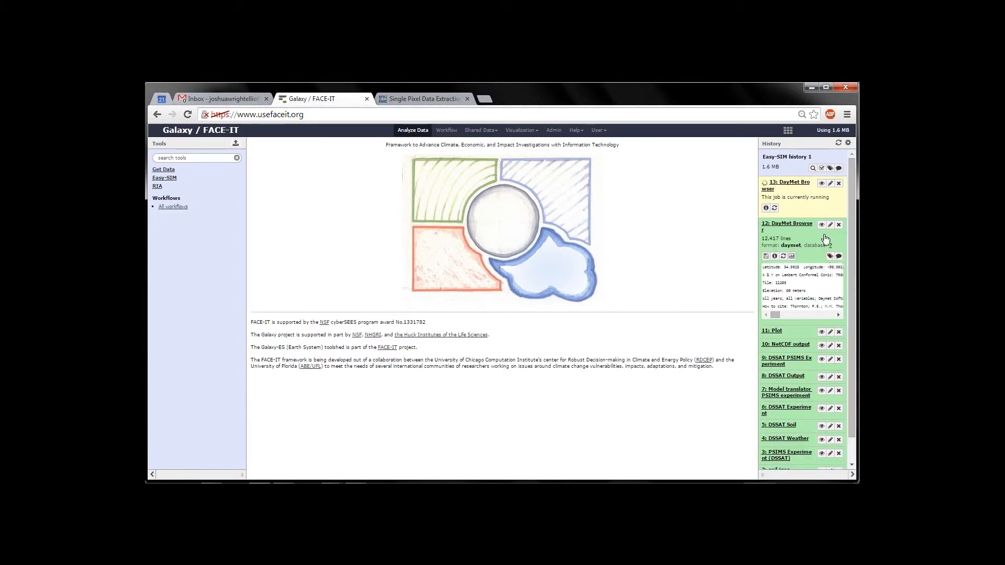
pyautogui.click(822, 224)
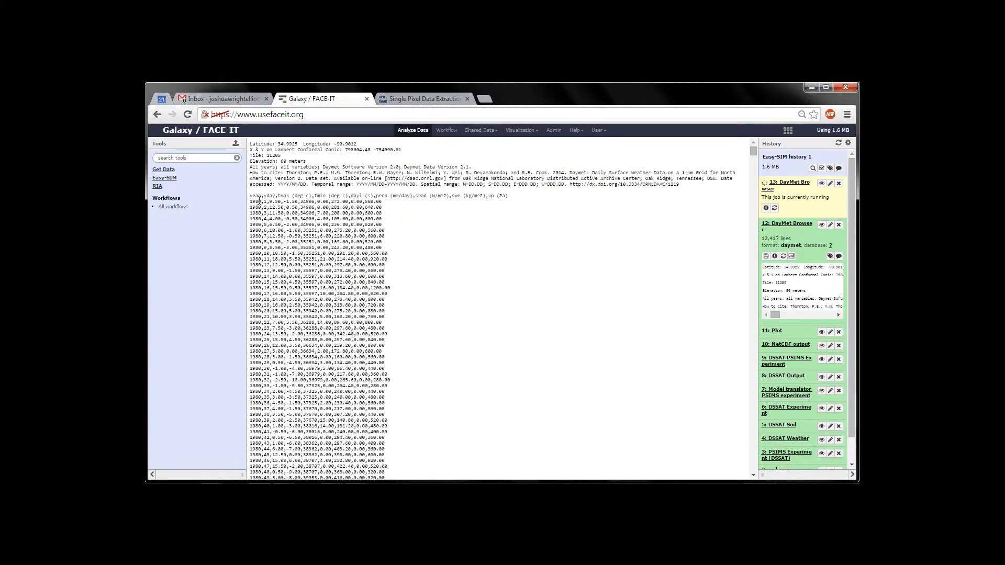
pyautogui.moveTo(261, 197); pyautogui.dragTo(356, 363)
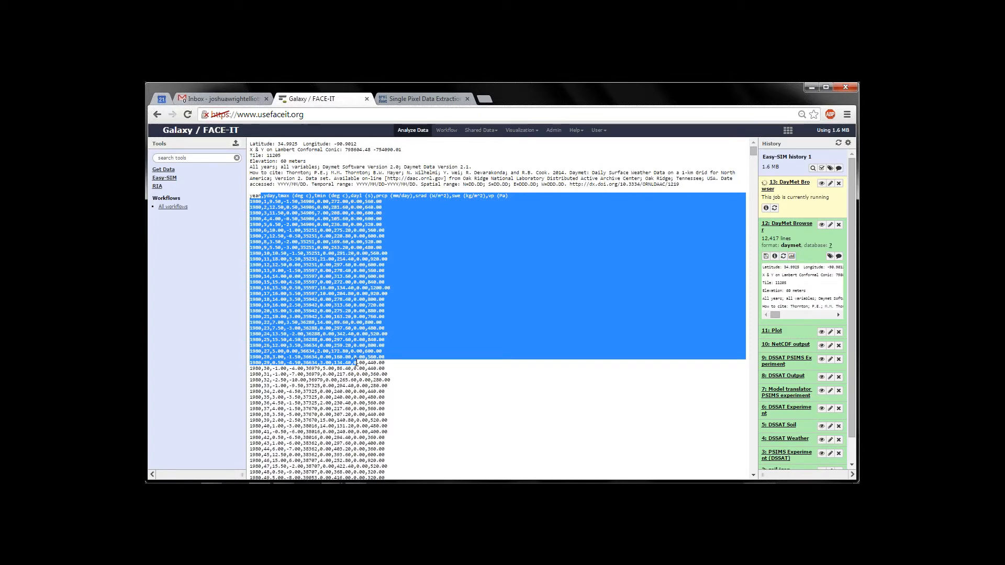
pyautogui.click(356, 362)
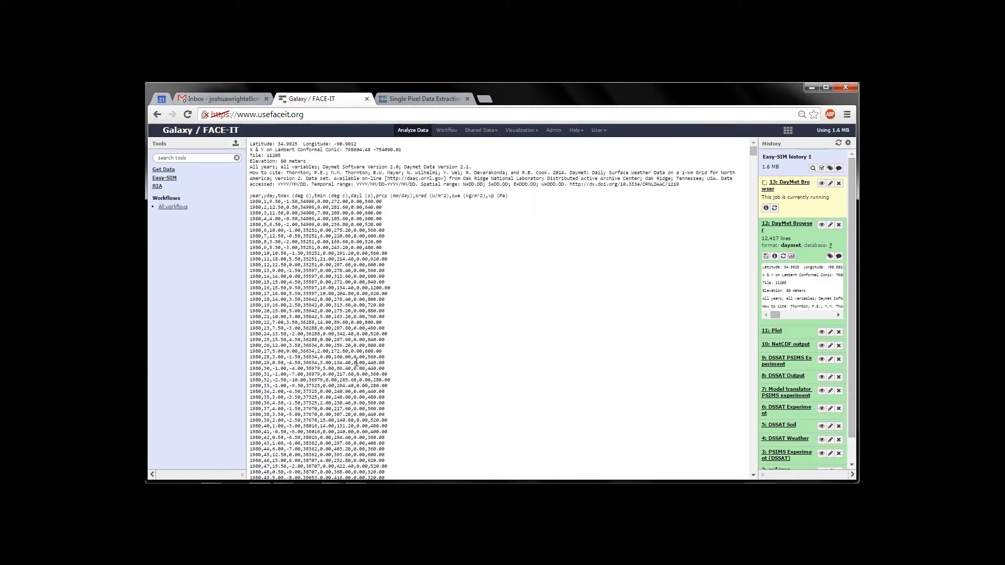
pyautogui.hotkey('ctrl', '+')
pyautogui.hotkey('ctrl', '+')
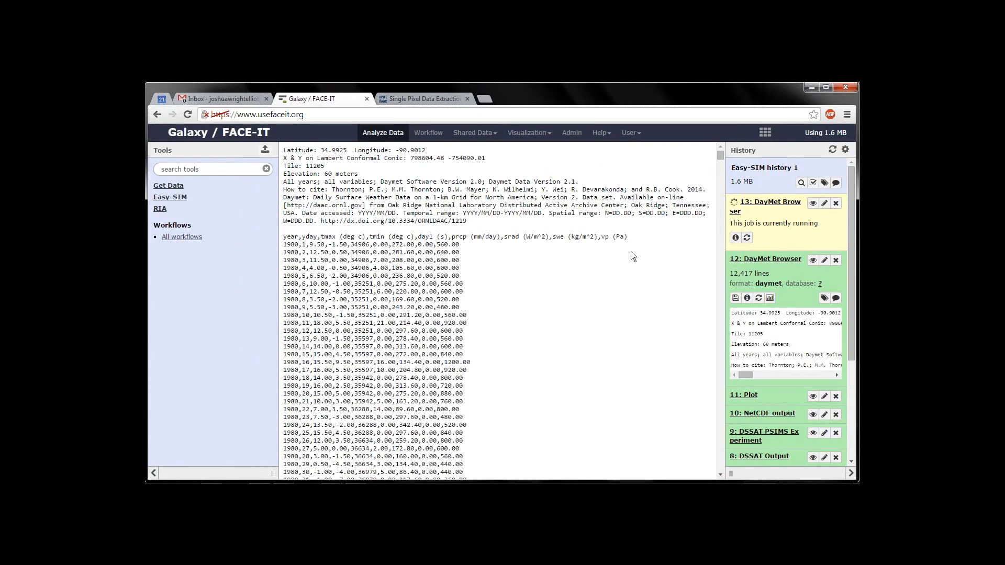
pyautogui.click(778, 260)
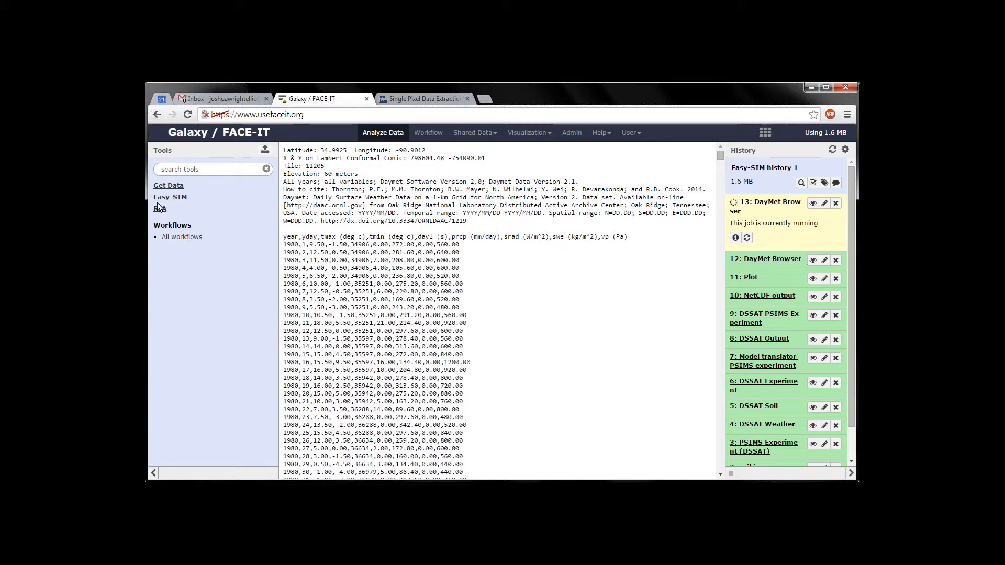
# - Open the Download PSIMS Climate Data tool under Get Data and show its available data types
pyautogui.click(183, 186)
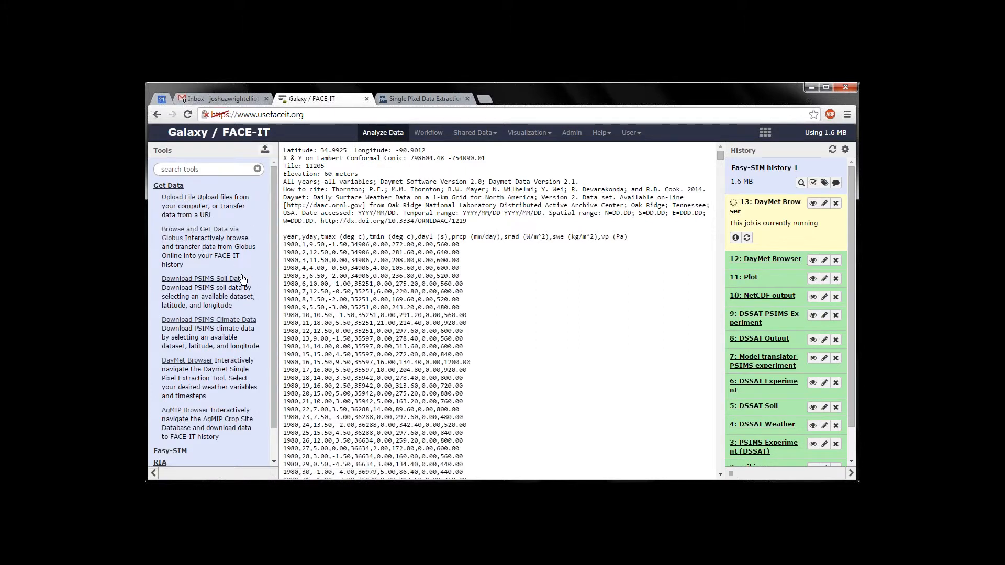
pyautogui.click(244, 319)
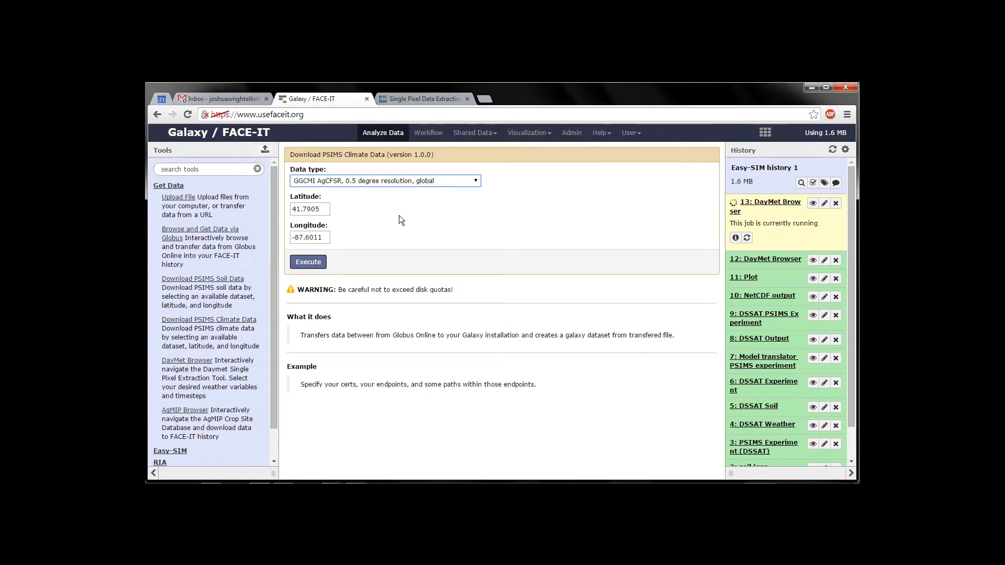
pyautogui.click(409, 182)
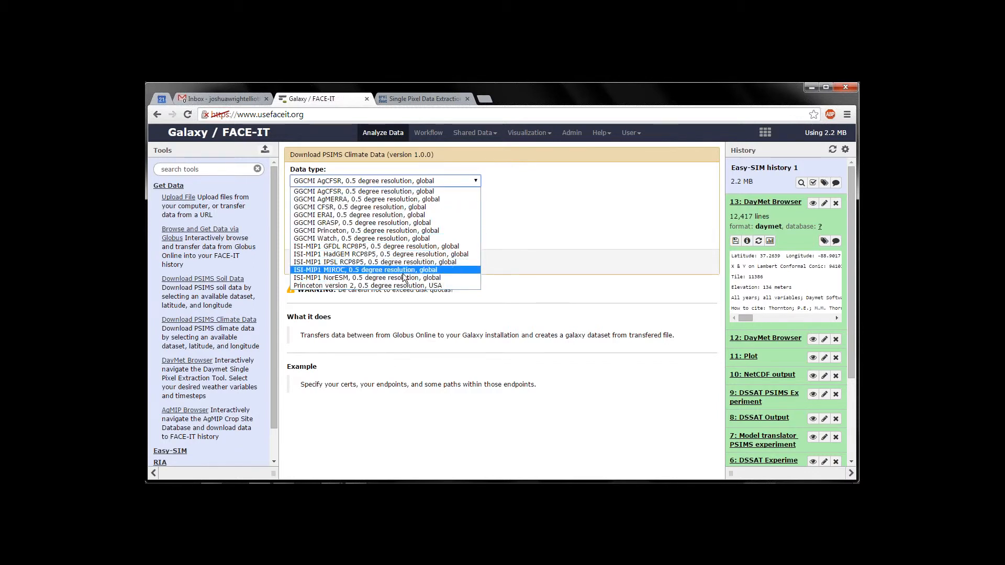
# - Run the PSIMS climate download for GGCMI AgCFSR, 0.5 degree resolution, global, at latitude 41.7905 and longitude -87.6011
pyautogui.click(539, 203)
pyautogui.doubleClick(319, 209)
pyautogui.click(325, 237)
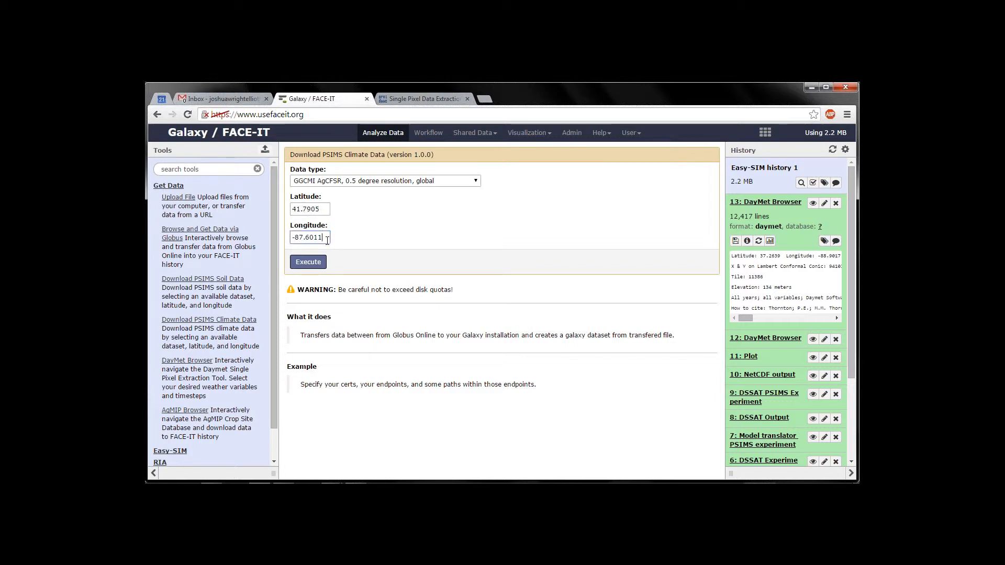
pyautogui.click(314, 262)
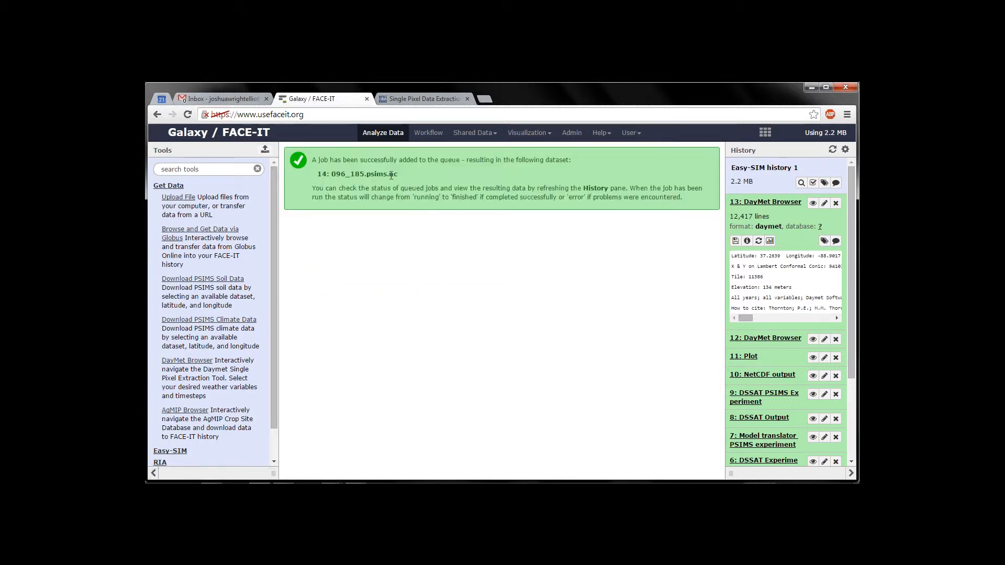
pyautogui.moveTo(388, 175); pyautogui.dragTo(362, 176)
pyautogui.click(358, 214)
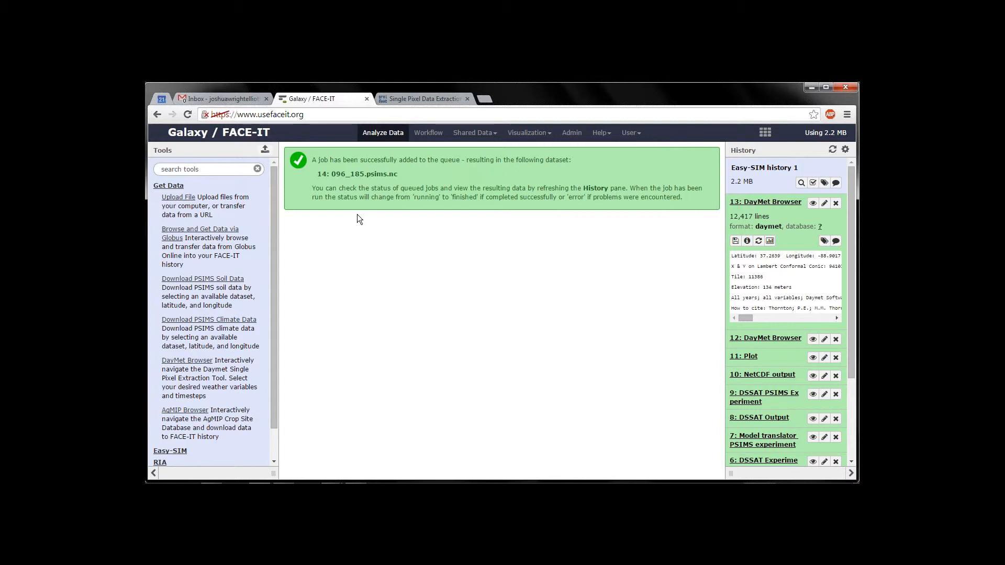
# - Open the Download PSIMS Soil Data tool and review its available soil data types
pyautogui.click(204, 279)
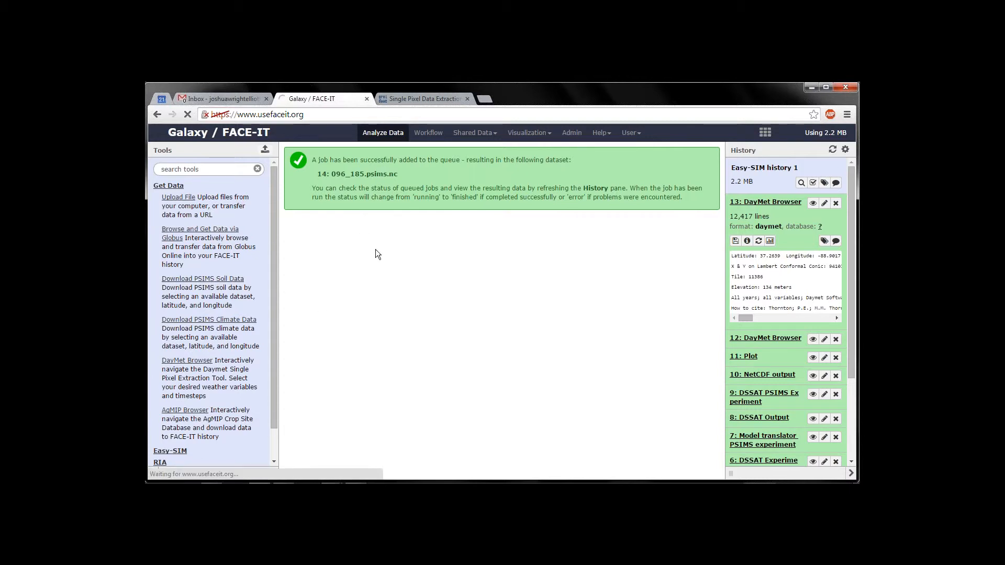
pyautogui.click(378, 180)
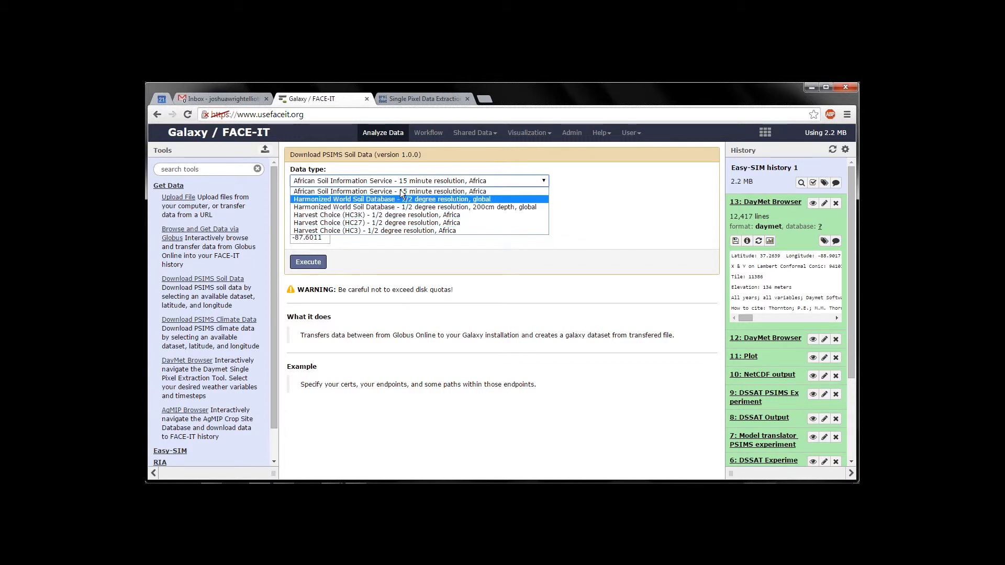
pyautogui.click(429, 244)
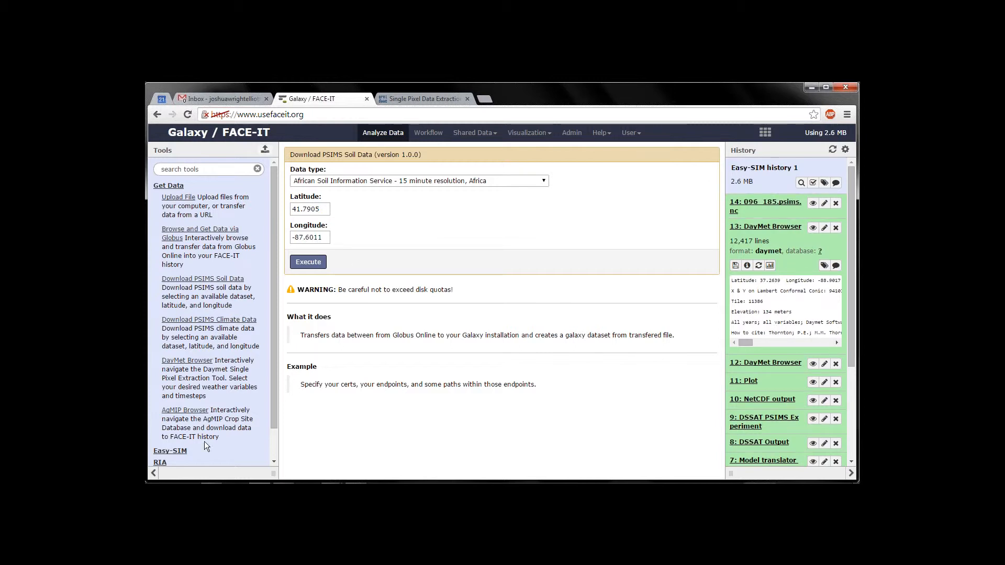
# - Open the AgMIP Browser and examine the crop site clusters in the United States, narrowing in on the sites near Ames, Iowa
pyautogui.click(184, 409)
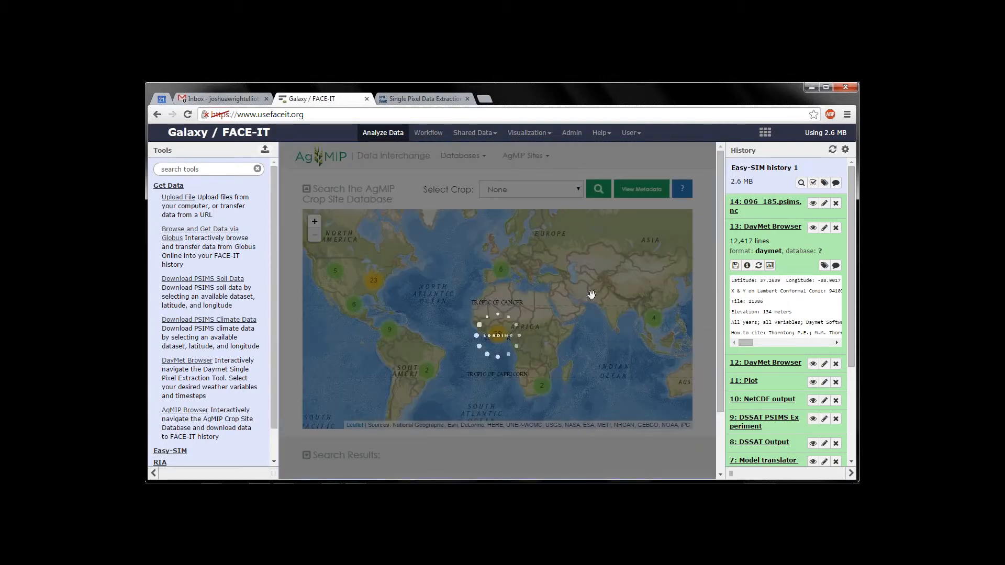
pyautogui.click(376, 287)
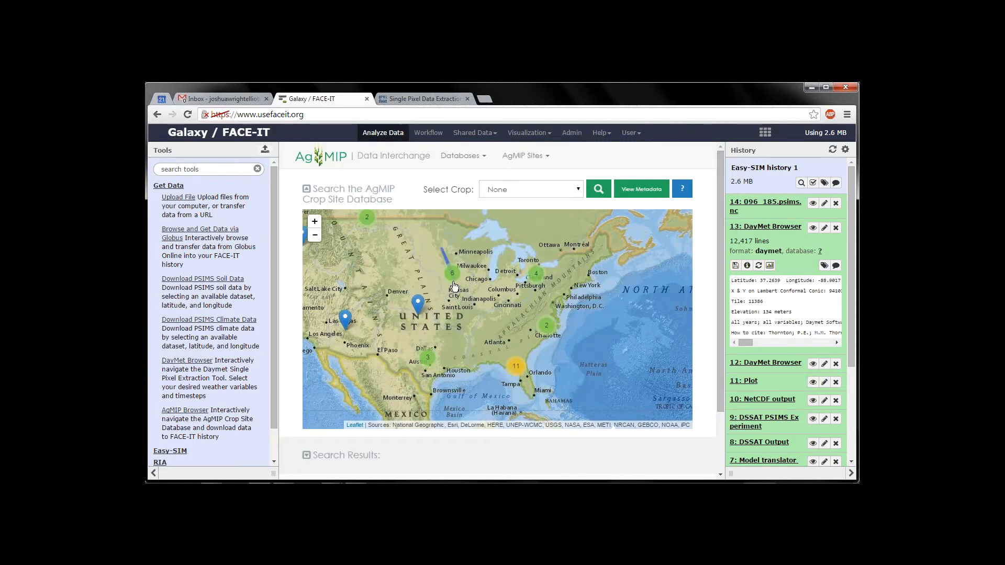
pyautogui.click(453, 282)
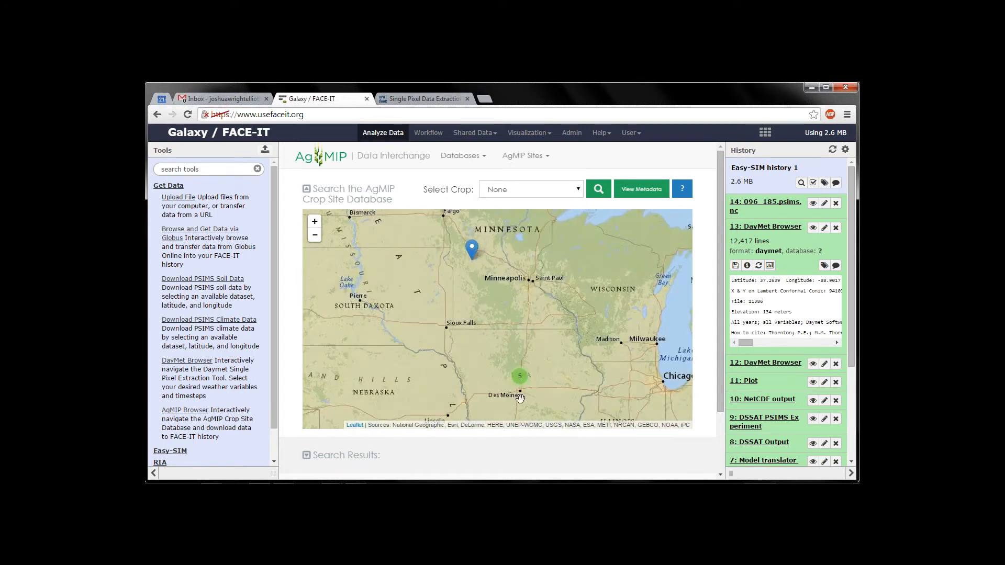
pyautogui.click(518, 377)
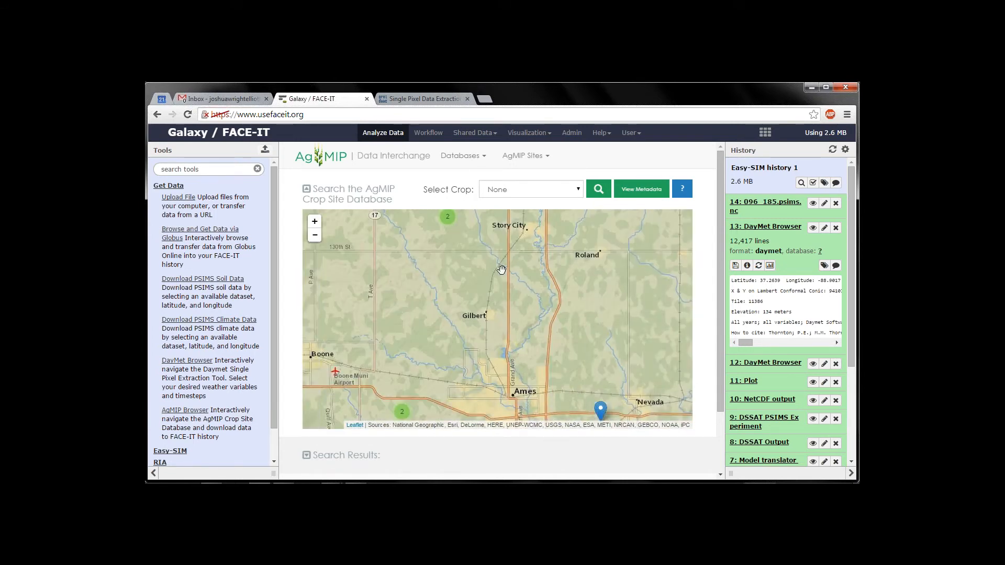
pyautogui.moveTo(559, 325); pyautogui.dragTo(602, 369)
pyautogui.click(525, 292)
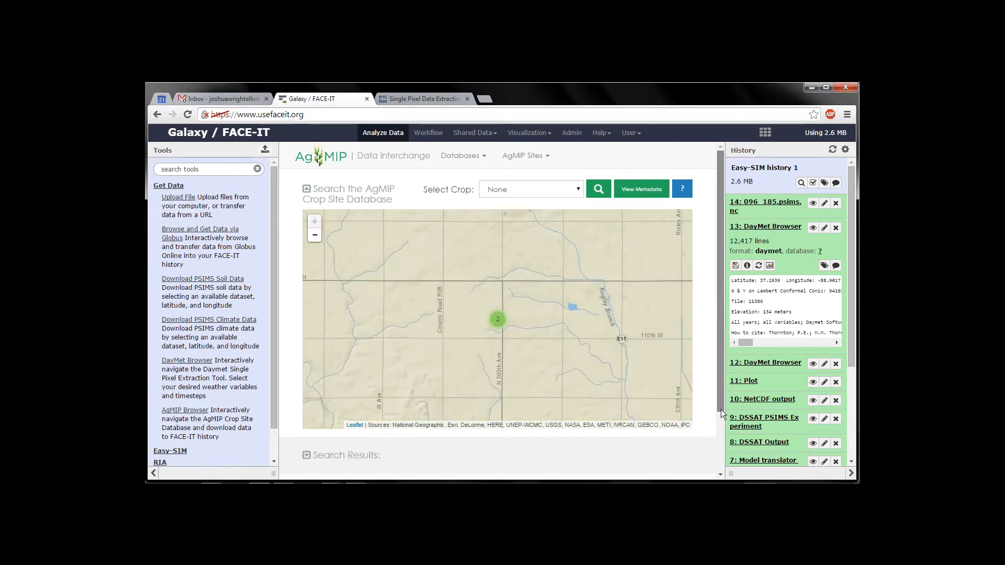
pyautogui.scroll(-2, 721, 409)
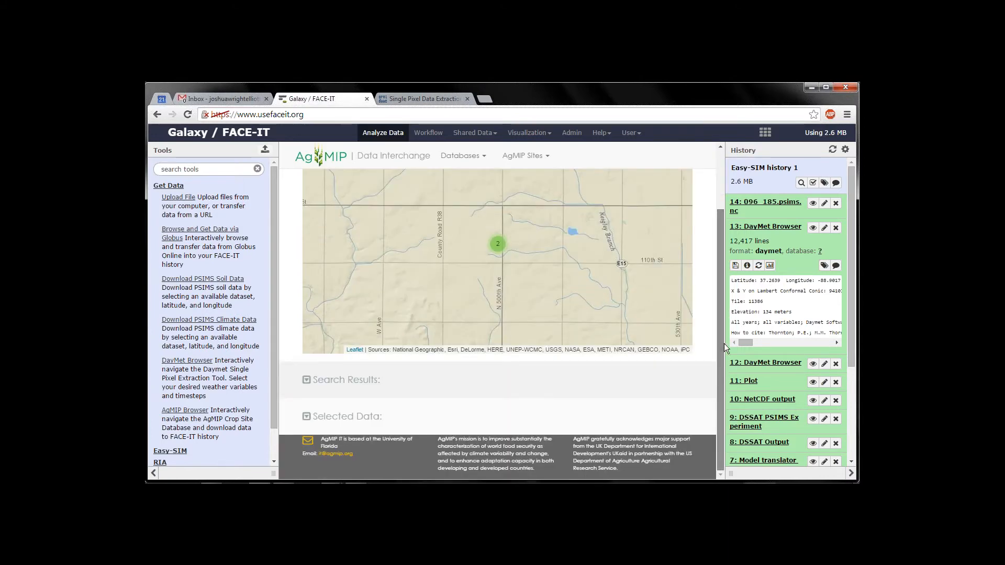
pyautogui.scroll(2, 724, 344)
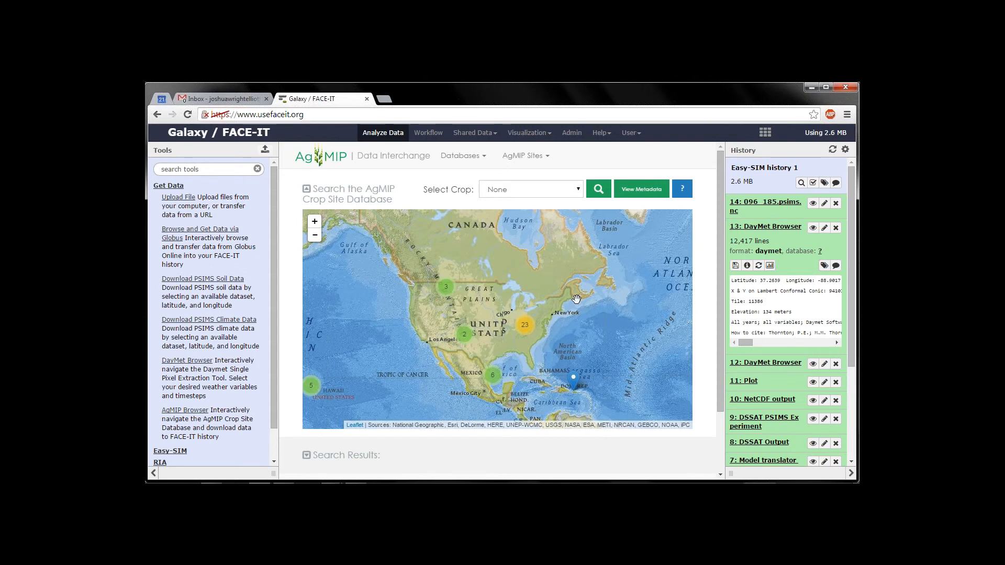
# - Show the worldwide distribution of crop sites on the AgMIP map, with Africa near its centre
pyautogui.click(315, 236)
pyautogui.click(317, 239)
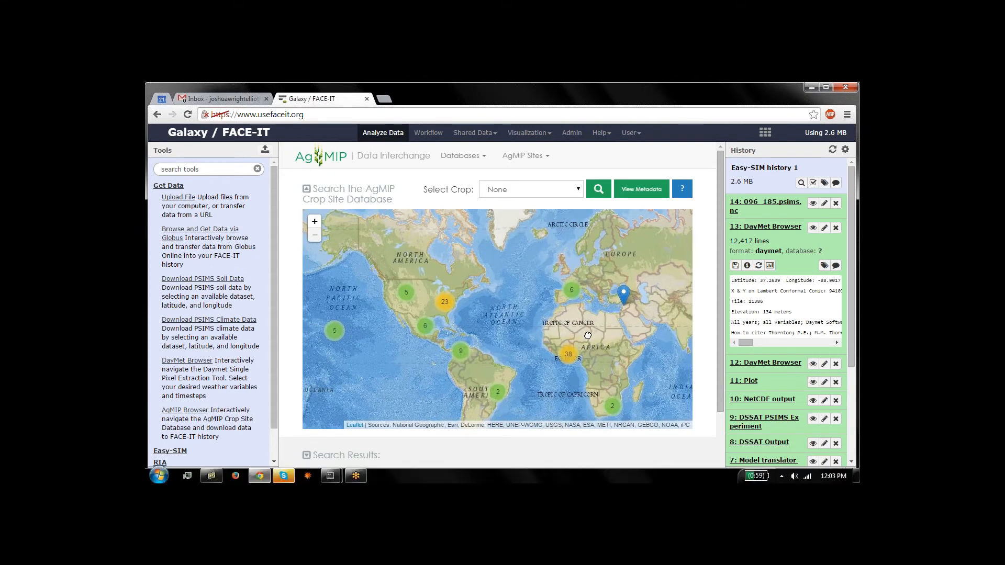
pyautogui.moveTo(588, 336); pyautogui.dragTo(523, 315)
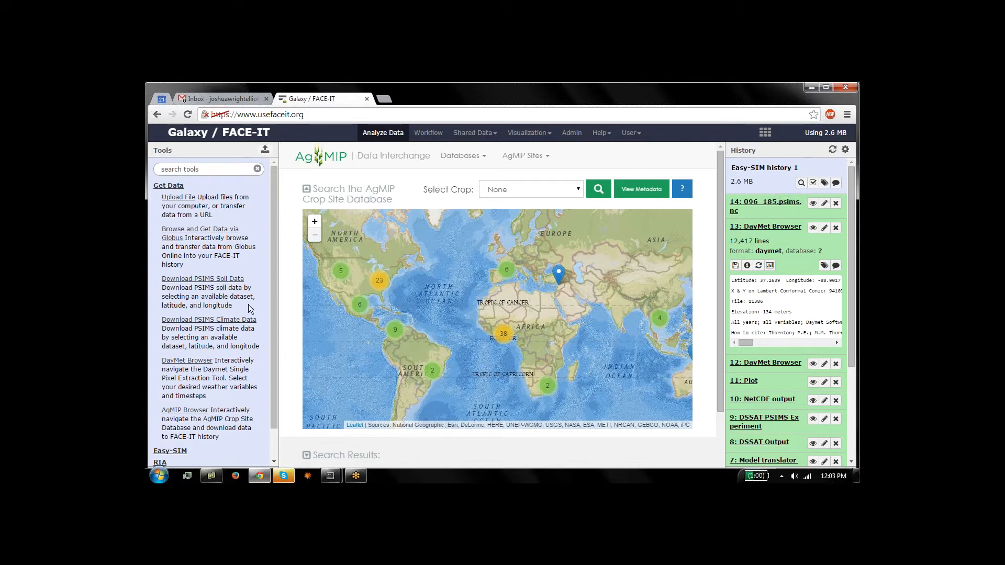
# - Open the Easy-SIM Experiment Creator and set up a 30-year simulation using the APSIM model
pyautogui.click(175, 187)
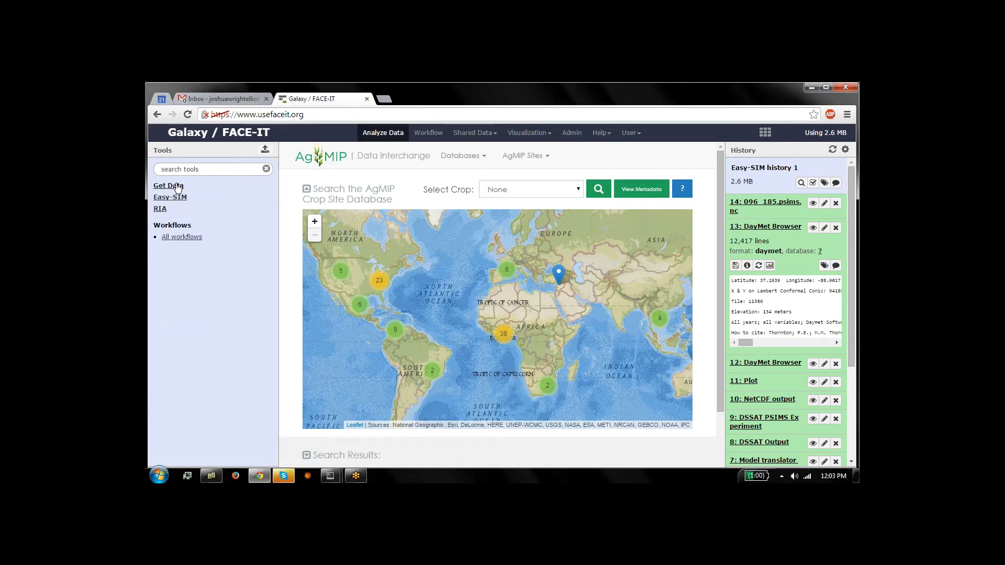
pyautogui.click(177, 198)
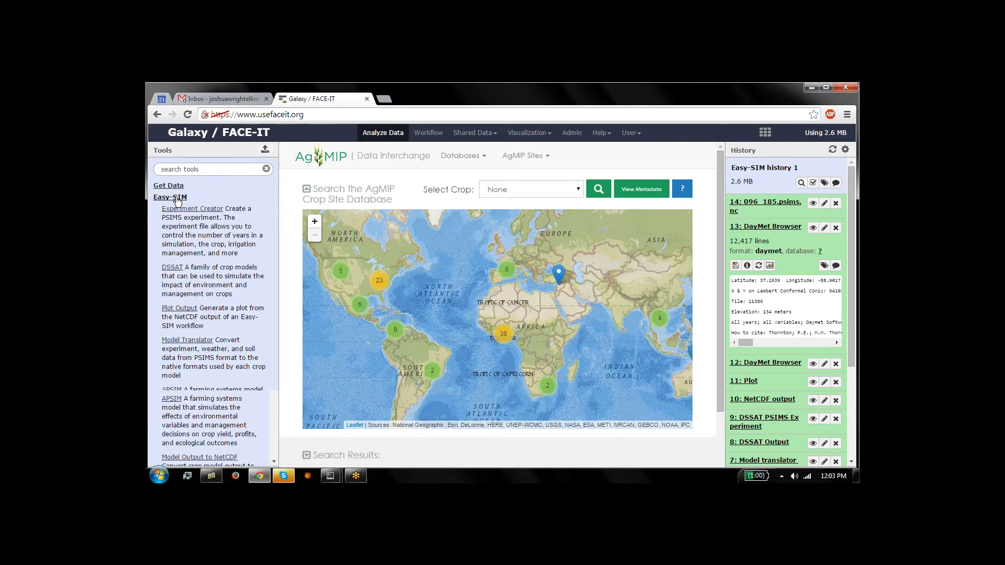
pyautogui.click(178, 211)
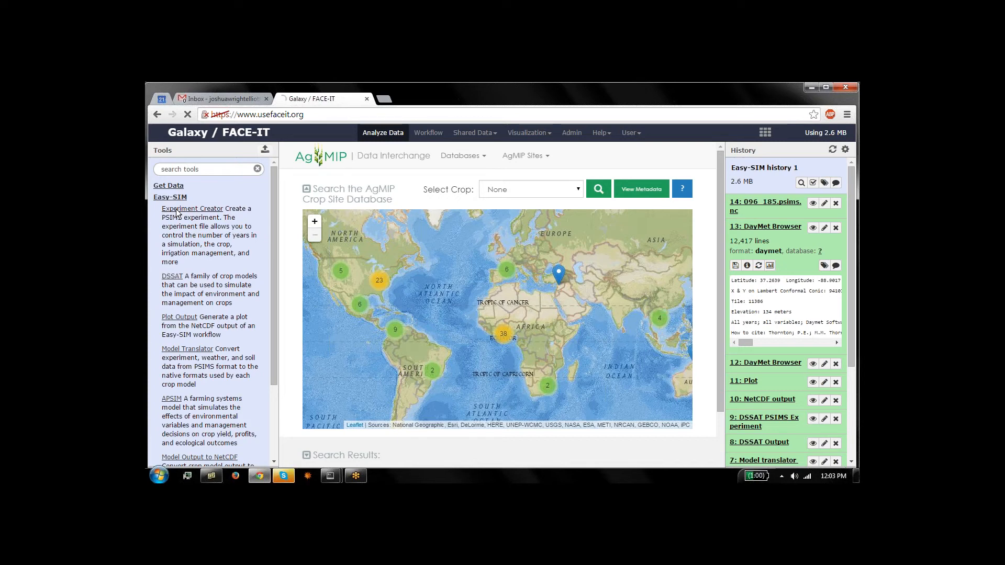
pyautogui.doubleClick(290, 183)
pyautogui.write('30')
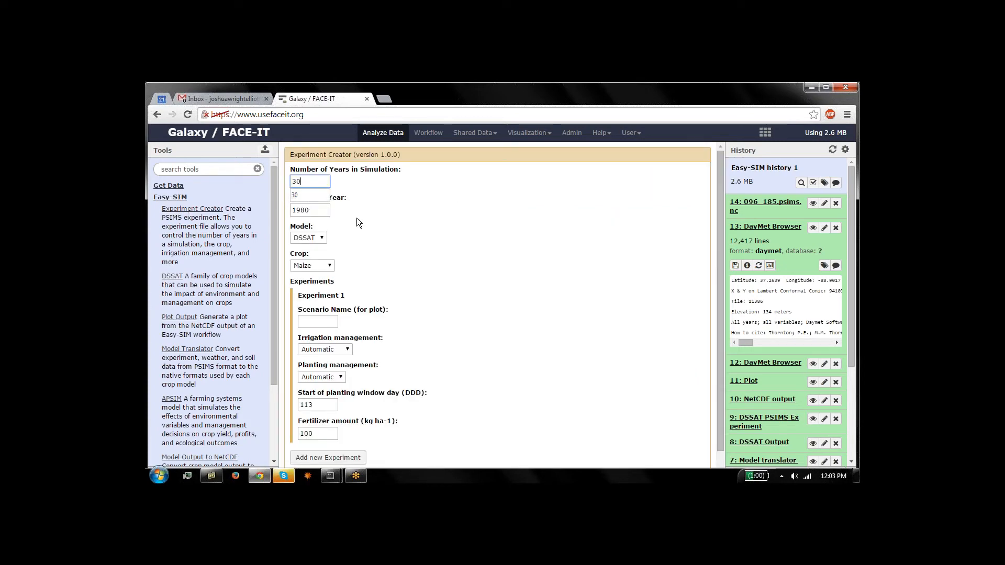
# - Name the Experiment 1 scenario Irrigated and set its planting date to 1-may
pyautogui.click(313, 322)
pyautogui.write('Irr')
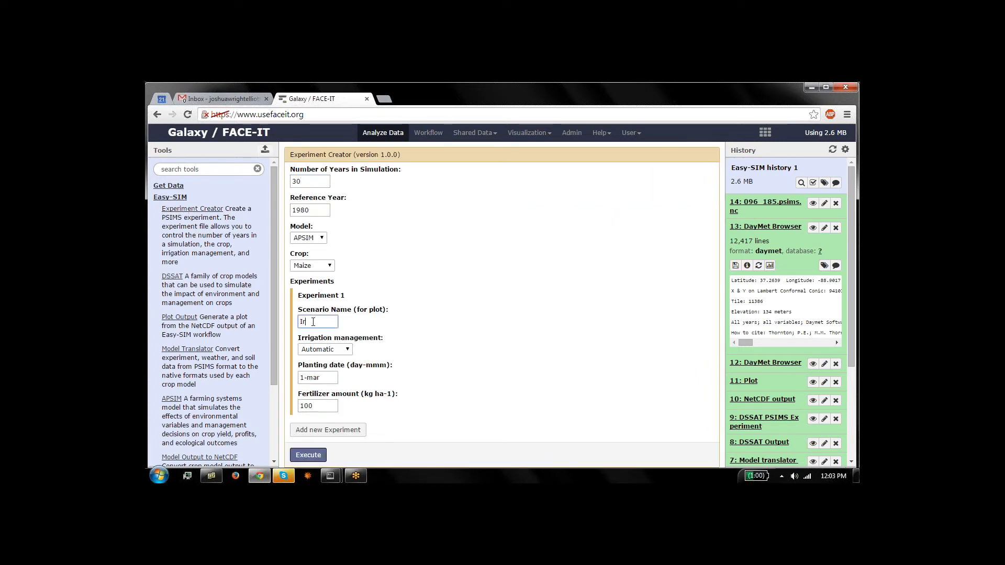
pyautogui.write('igated')
pyautogui.press('Tab')
pyautogui.press('Tab')
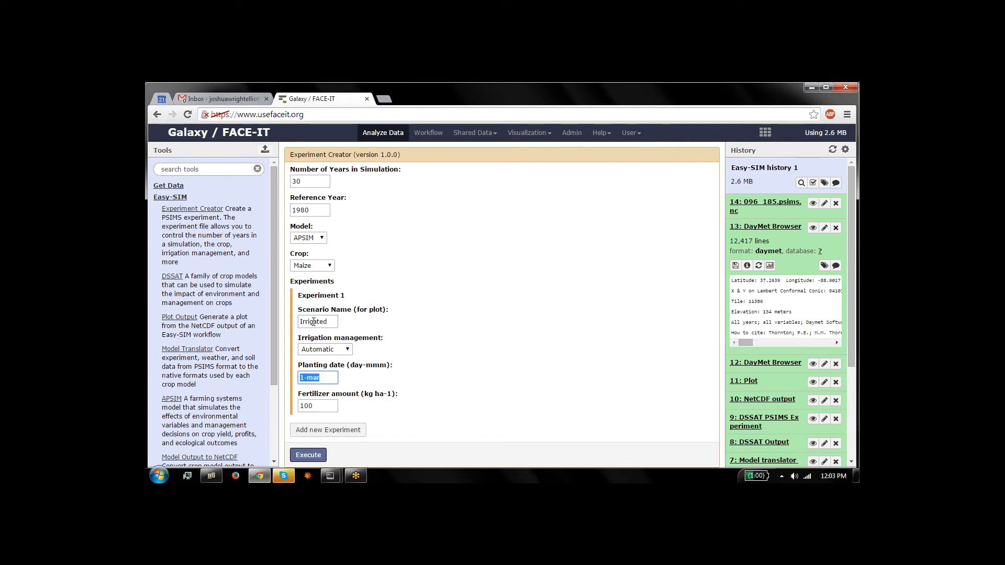
pyautogui.write('1-may')
# - Add a second experiment named Rainfed with irrigation management Not irrigated and planting date 1-may, and execute the Experiment Creator
pyautogui.click(348, 430)
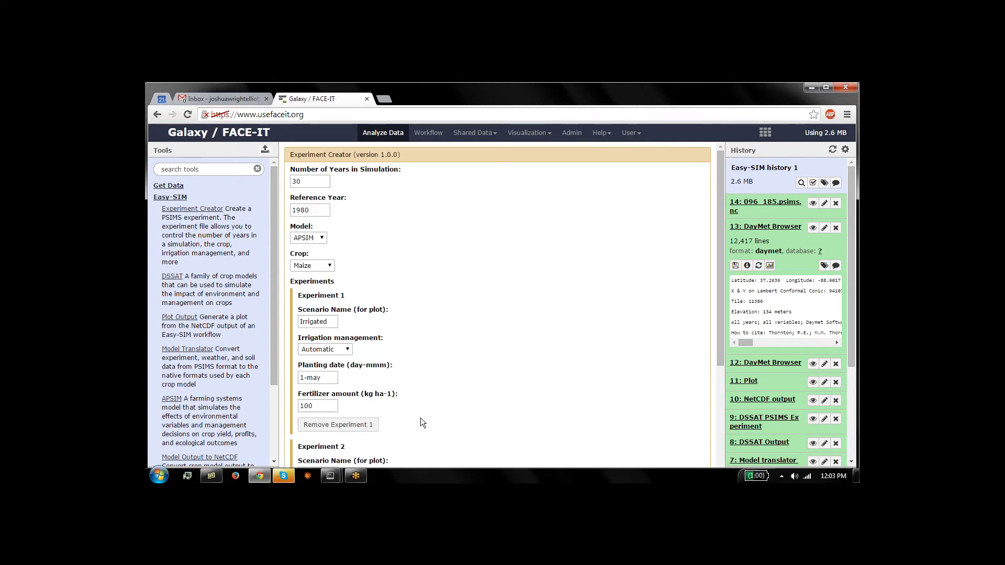
pyautogui.scroll(-3, 423, 421)
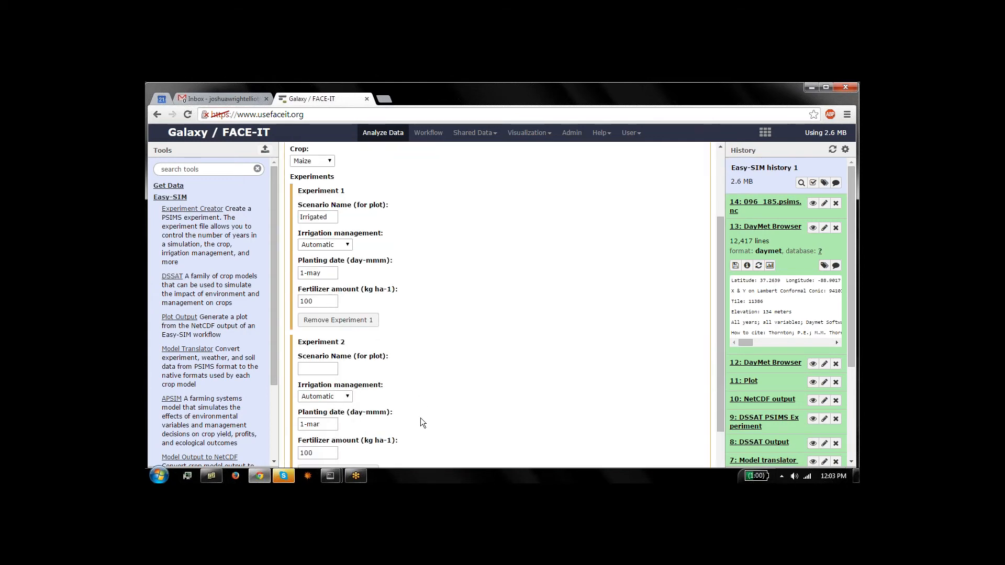
pyautogui.click(309, 328)
pyautogui.write('Rainf')
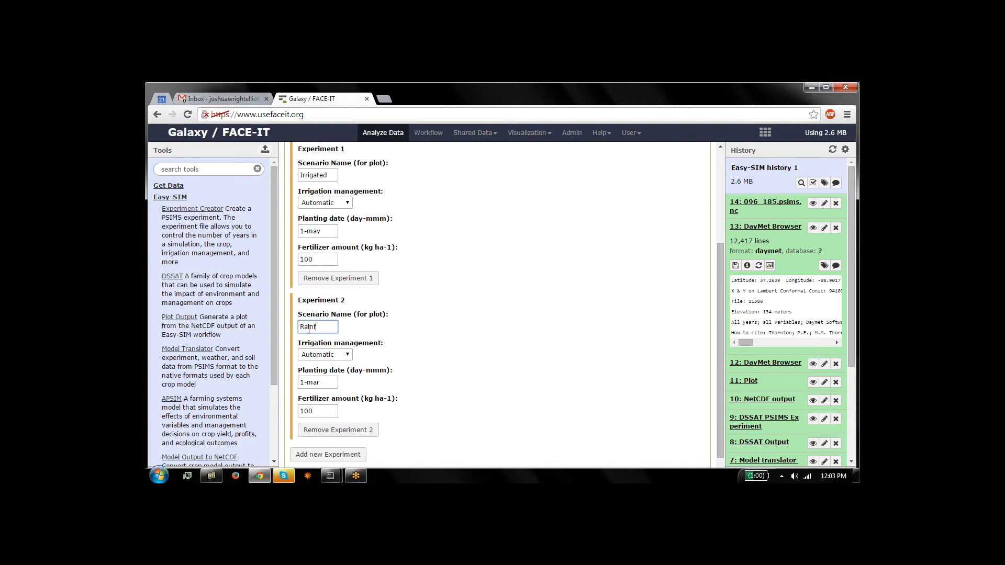
pyautogui.write('ed')
pyautogui.click(346, 356)
pyautogui.click(328, 371)
pyautogui.click(335, 382)
pyautogui.press('BackSpace')
pyautogui.write('y')
pyautogui.click(392, 407)
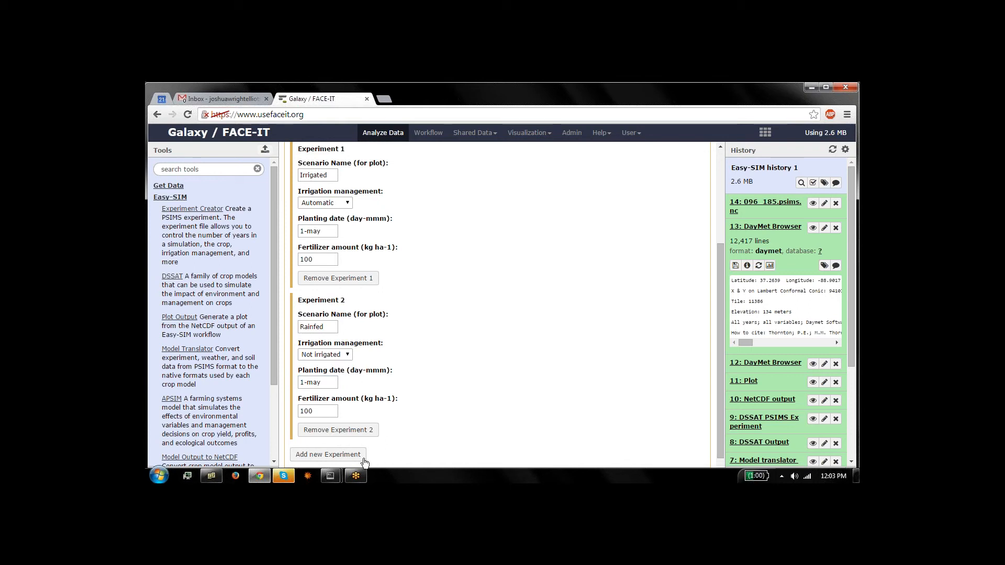
pyautogui.scroll(-1, 308, 464)
pyautogui.click(308, 462)
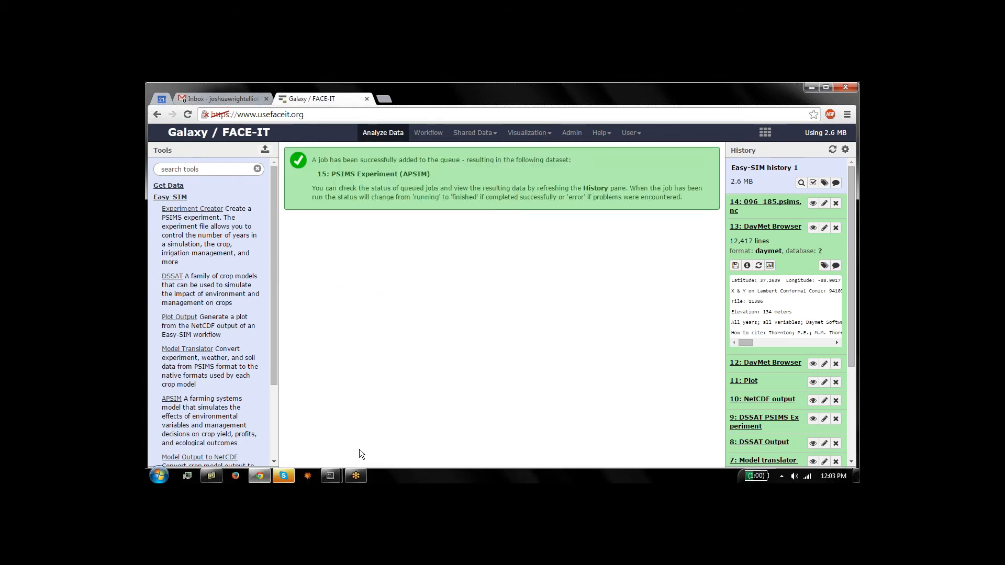